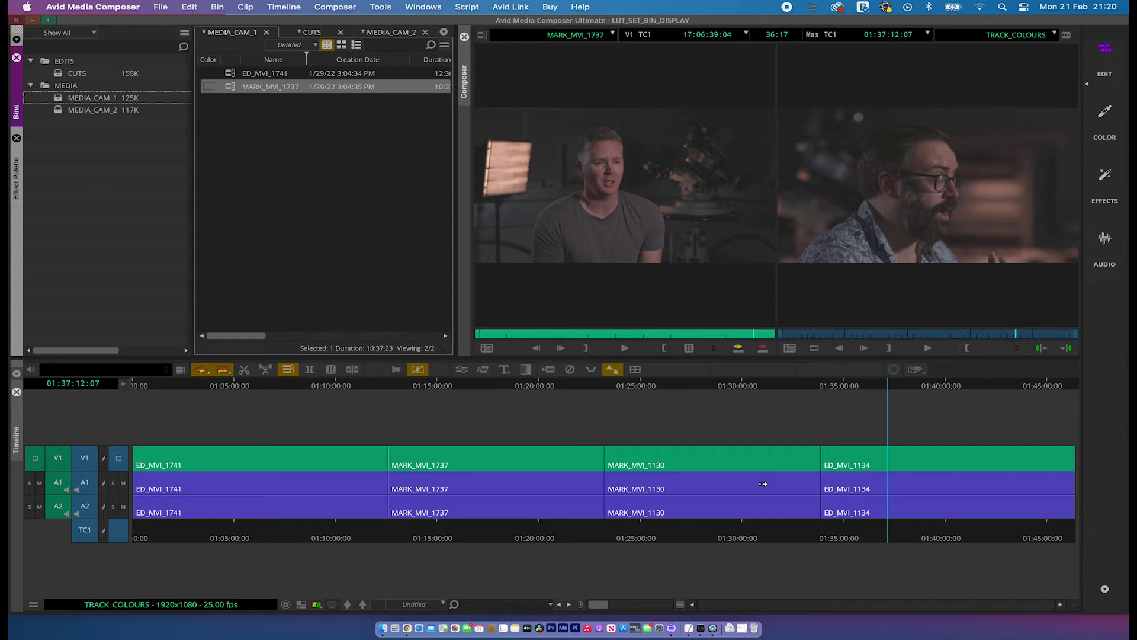
# Open the CUTS bin and scrub the TRACK_COLOURS sequence to around 01:08:24:09
pyautogui.click(70, 73)
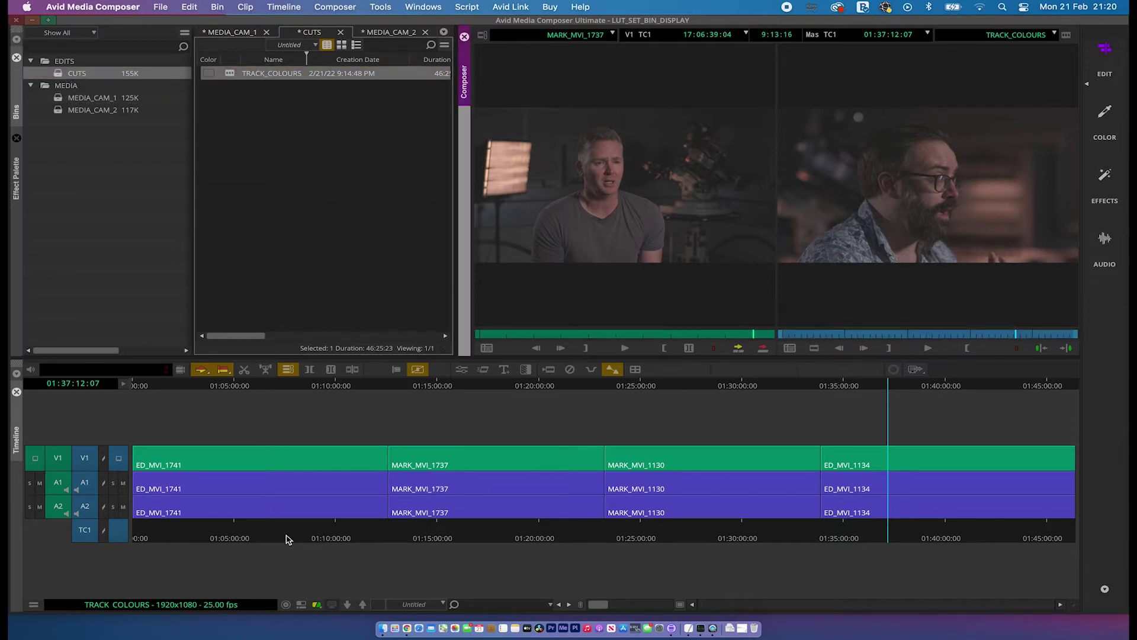
pyautogui.moveTo(287, 536); pyautogui.dragTo(176, 546)
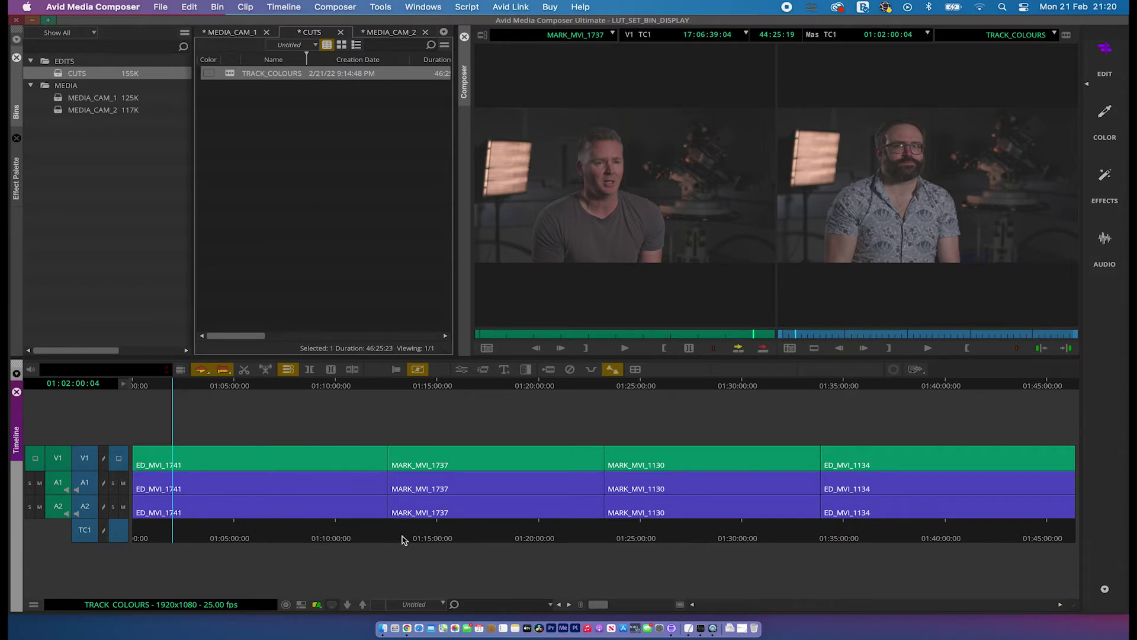
pyautogui.moveTo(342, 531); pyautogui.dragTo(303, 540)
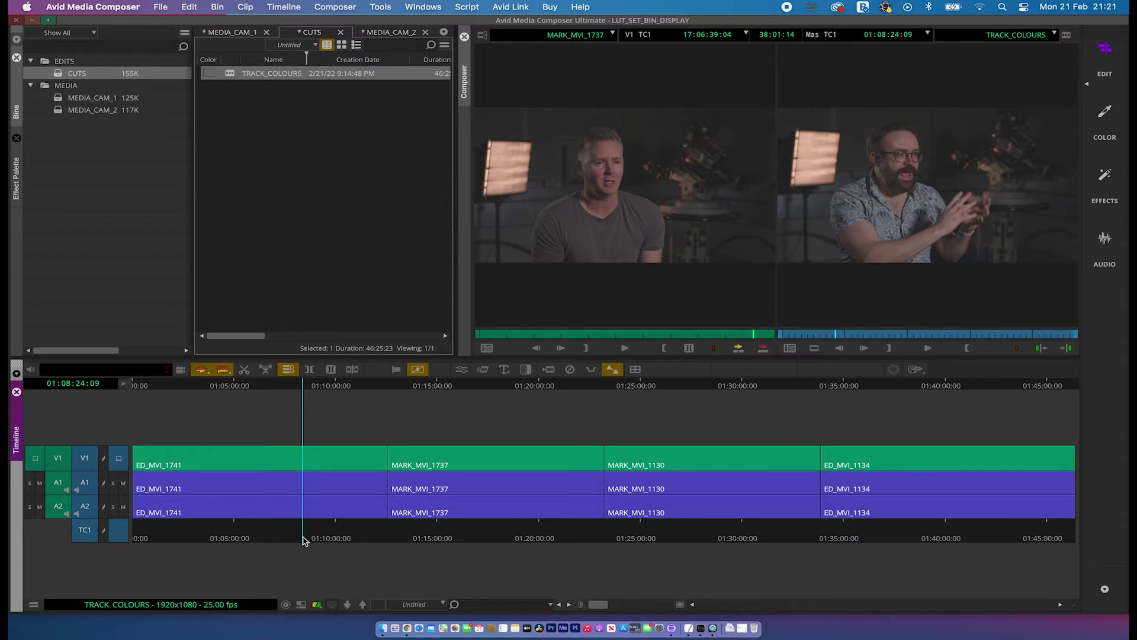
# Add video tracks and lift MARK_MVI_1737 onto V2 and MARK_MVI_1130 onto V3
pyautogui.press('super+y')
pyautogui.press('super+y')
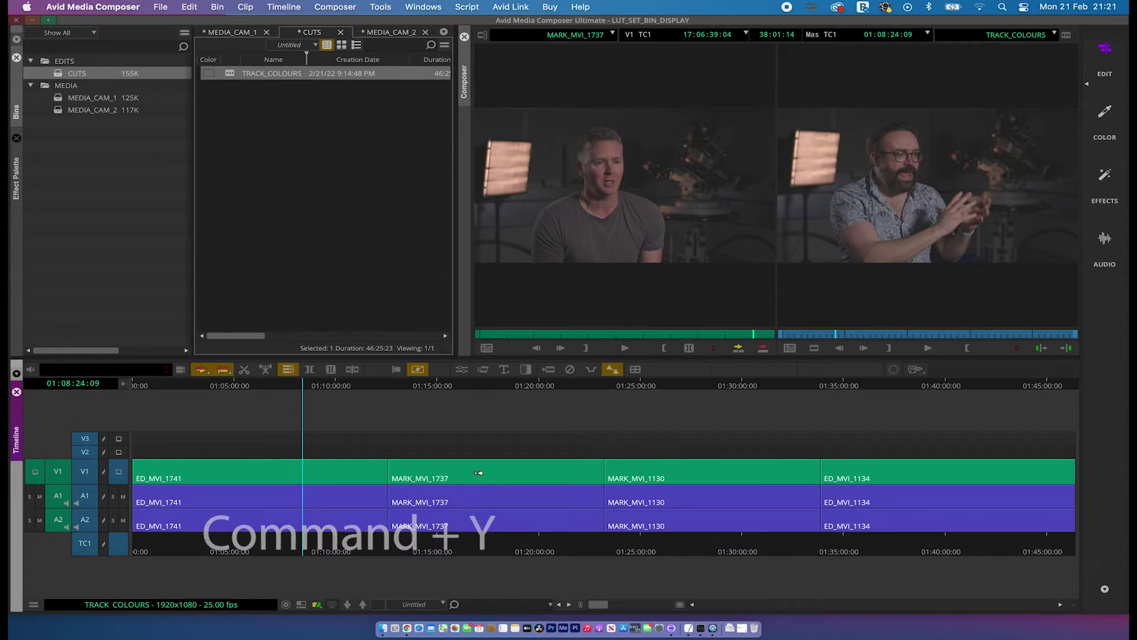
pyautogui.moveTo(466, 462); pyautogui.dragTo(468, 451)
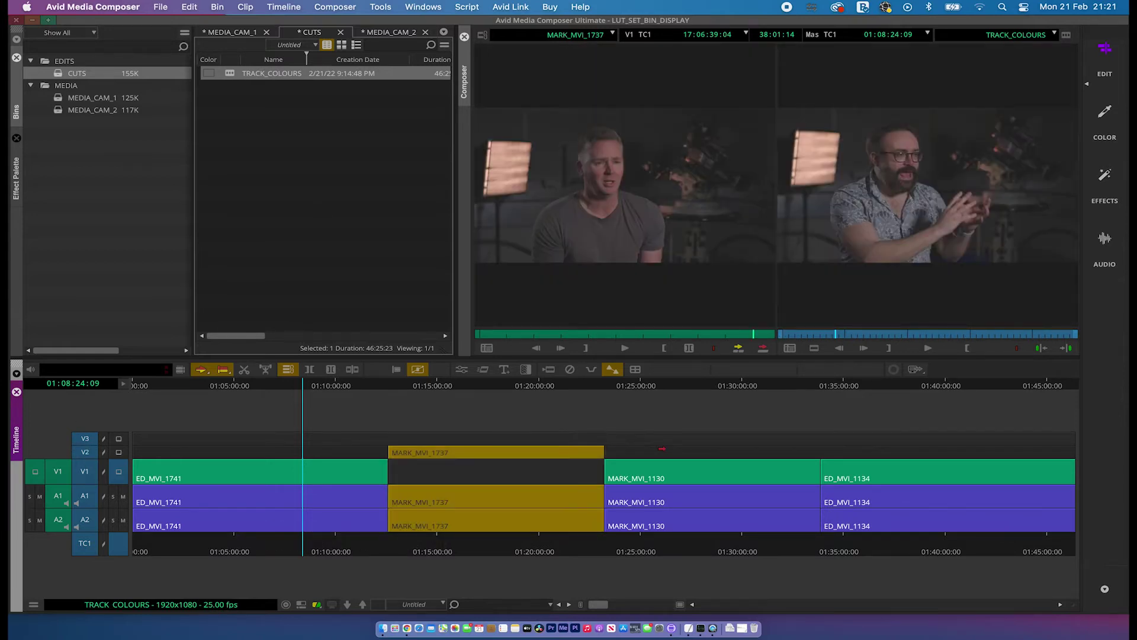
pyautogui.moveTo(744, 467); pyautogui.dragTo(748, 444)
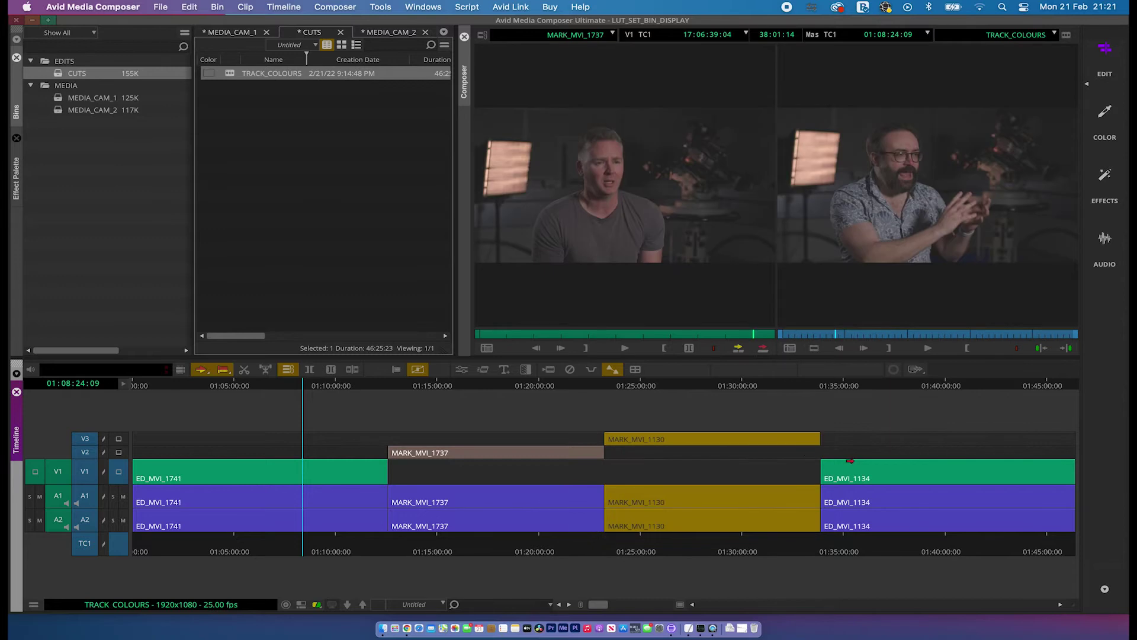
# Scrub past the V1 gaps to 01:11:45:08 and beyond, then return near the sequence start
pyautogui.moveTo(348, 388); pyautogui.dragTo(371, 387)
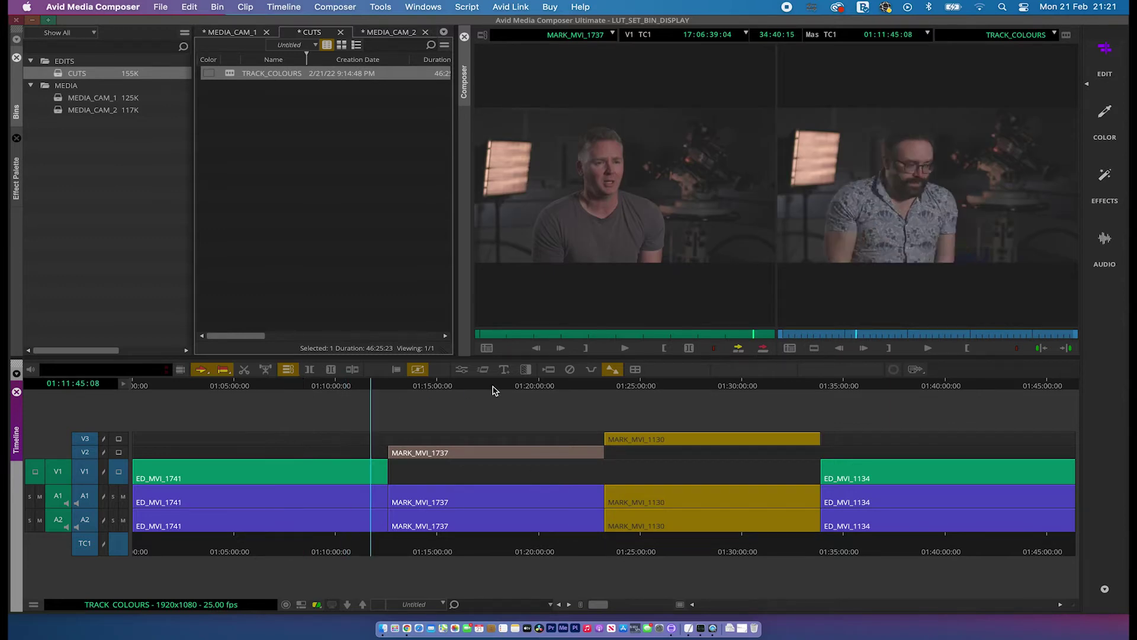
pyautogui.moveTo(494, 390); pyautogui.dragTo(518, 391)
pyautogui.moveTo(675, 388); pyautogui.dragTo(586, 390)
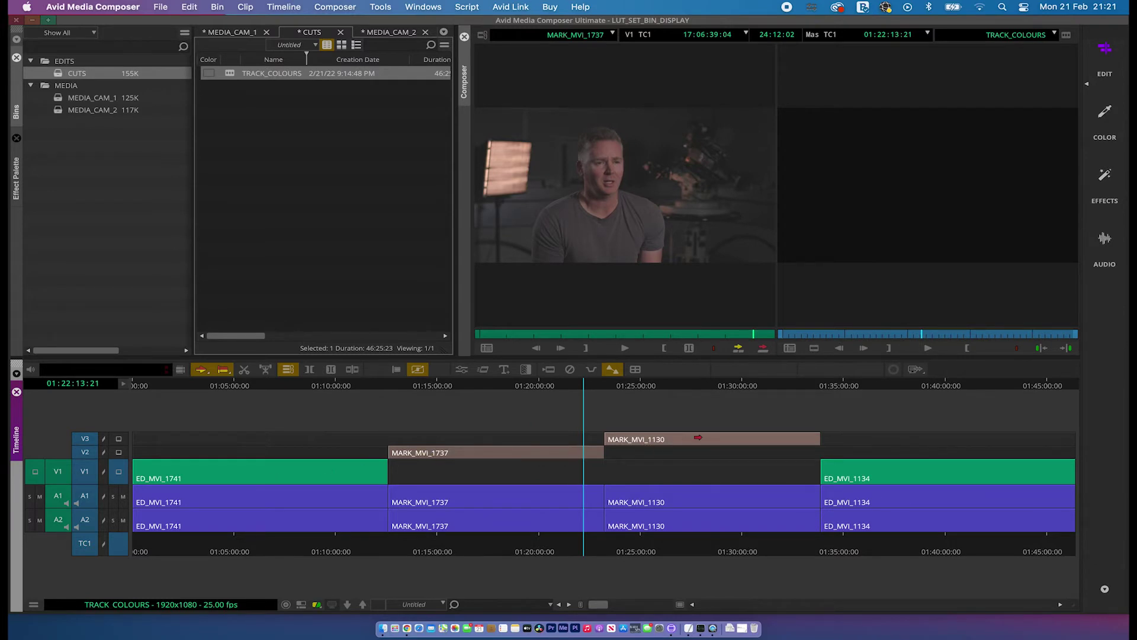
pyautogui.click(152, 386)
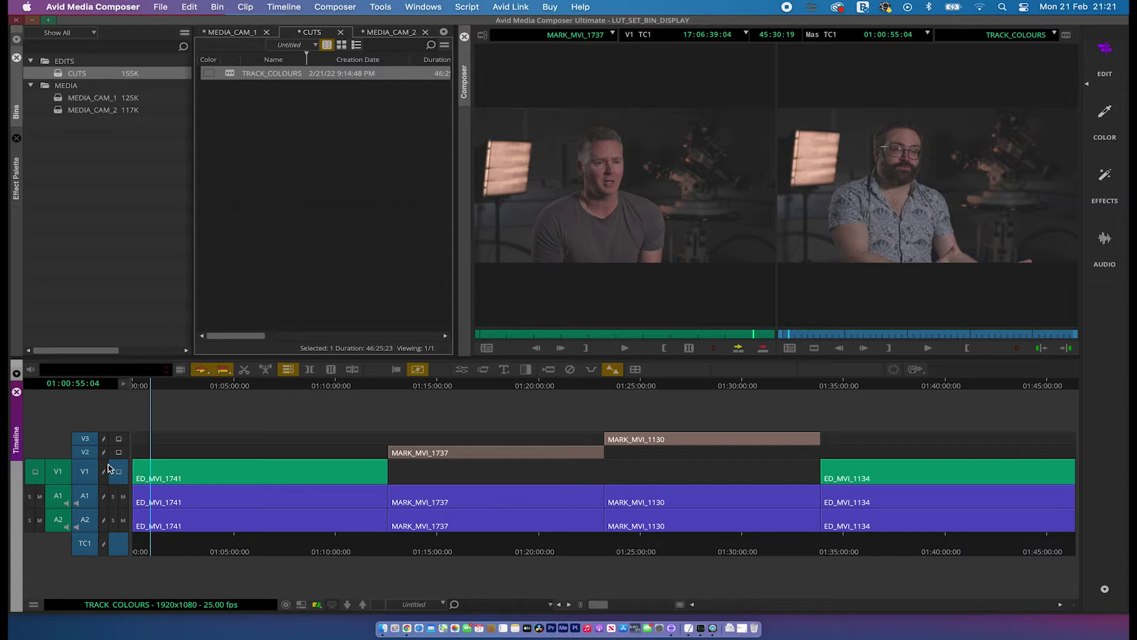
# Select only V2 and set its track colour to orange
pyautogui.click(85, 443)
pyautogui.click(85, 451)
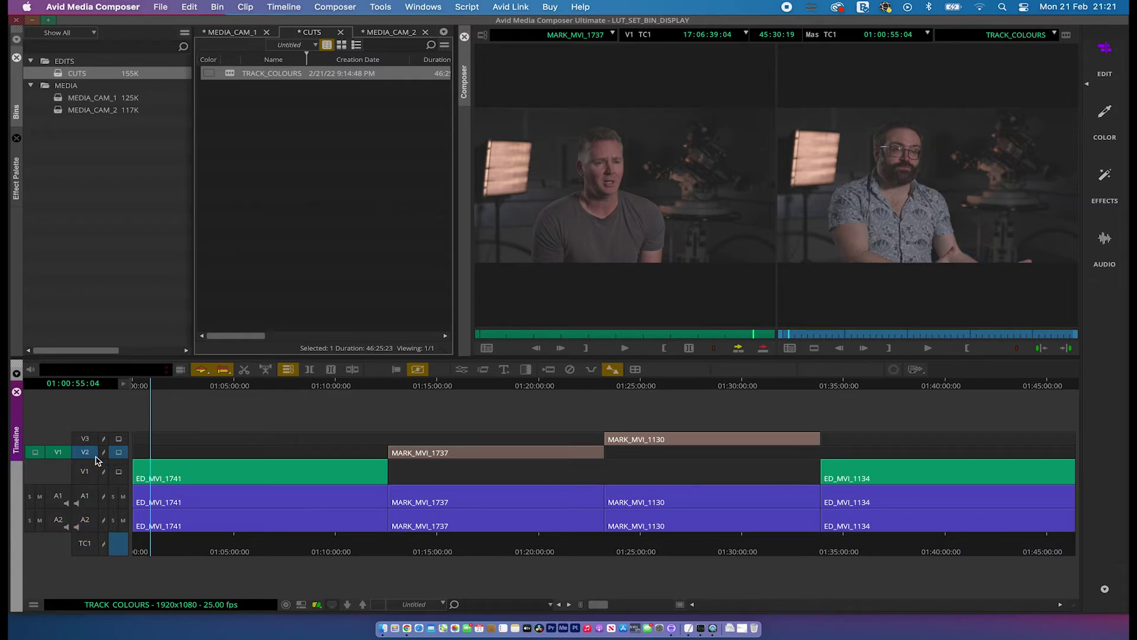
pyautogui.click(34, 607)
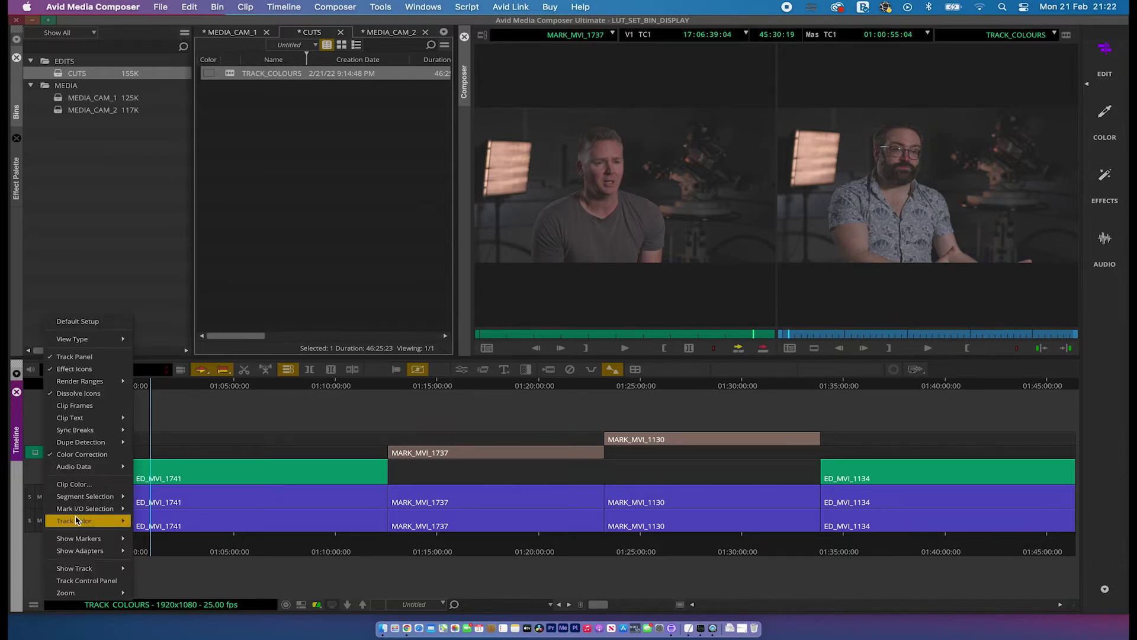
pyautogui.moveTo(95, 523)
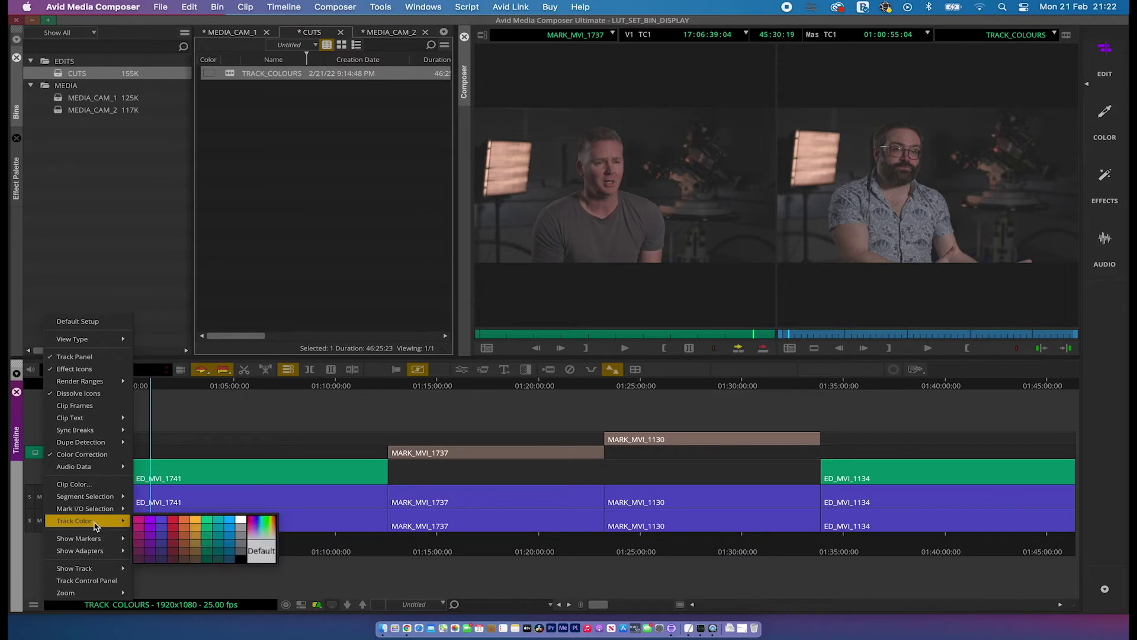
pyautogui.click(182, 523)
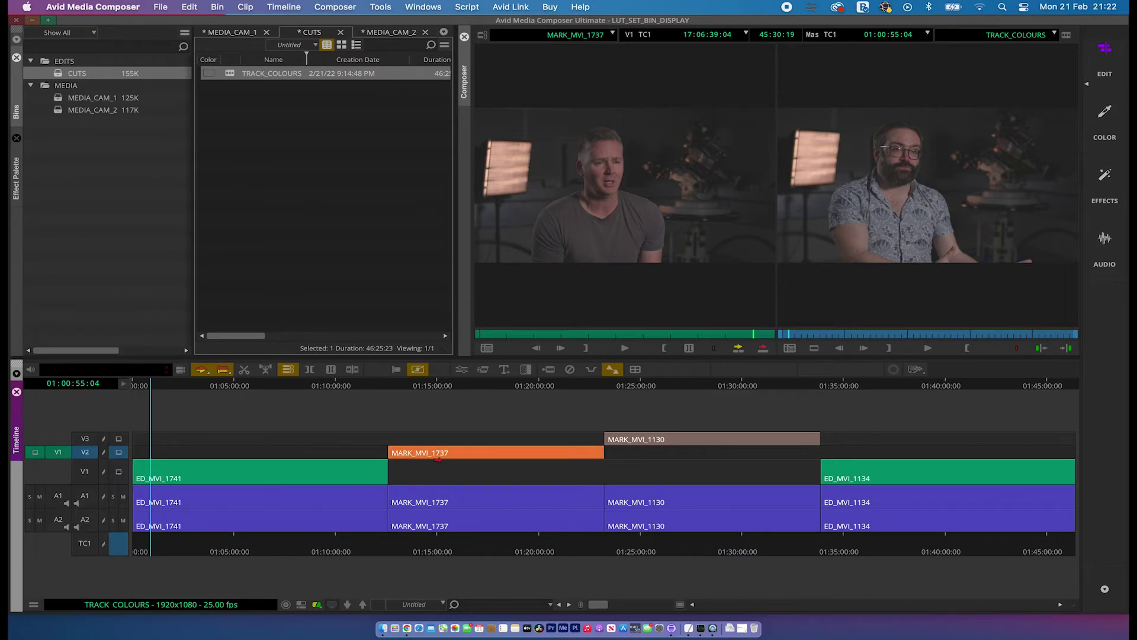
# Select only V3 and set its track colour to purple
pyautogui.click(85, 439)
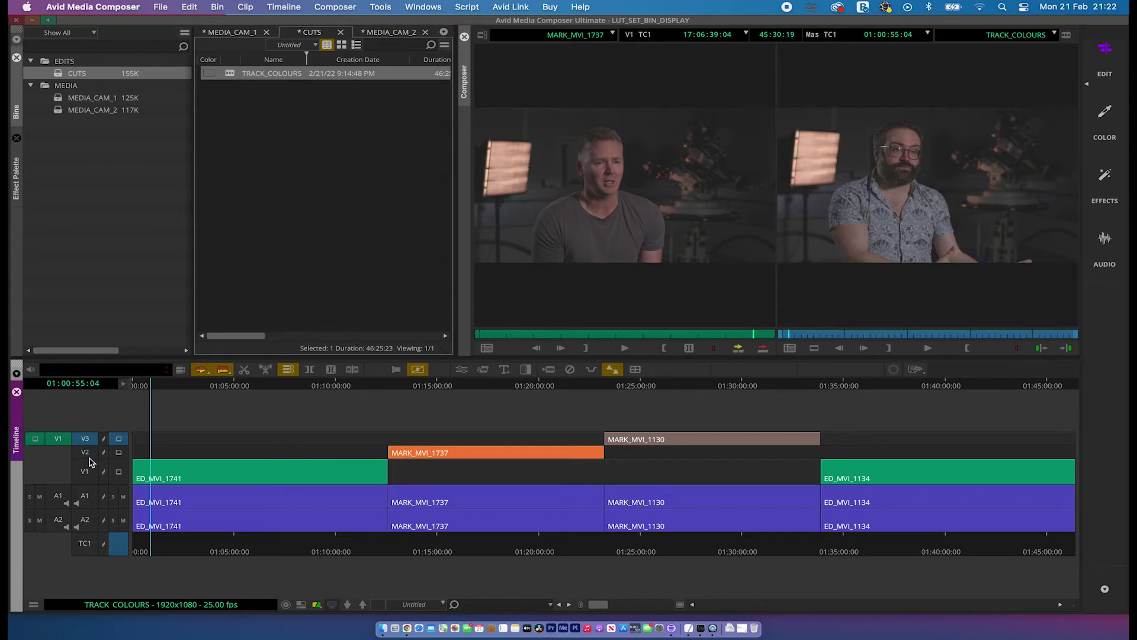
pyautogui.click(34, 605)
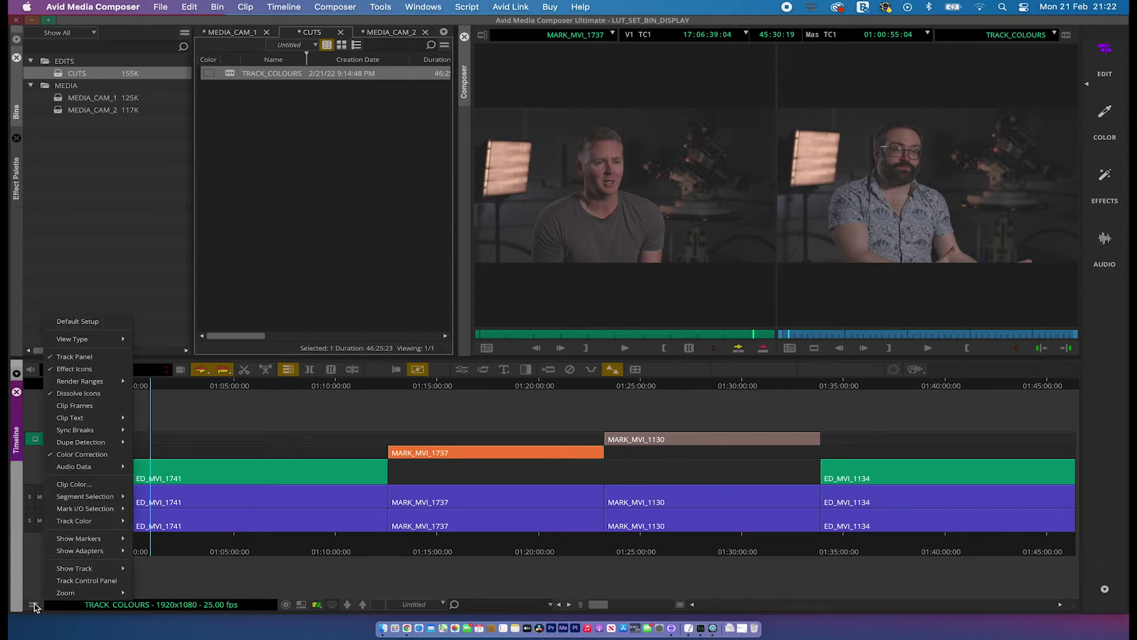
pyautogui.moveTo(92, 523)
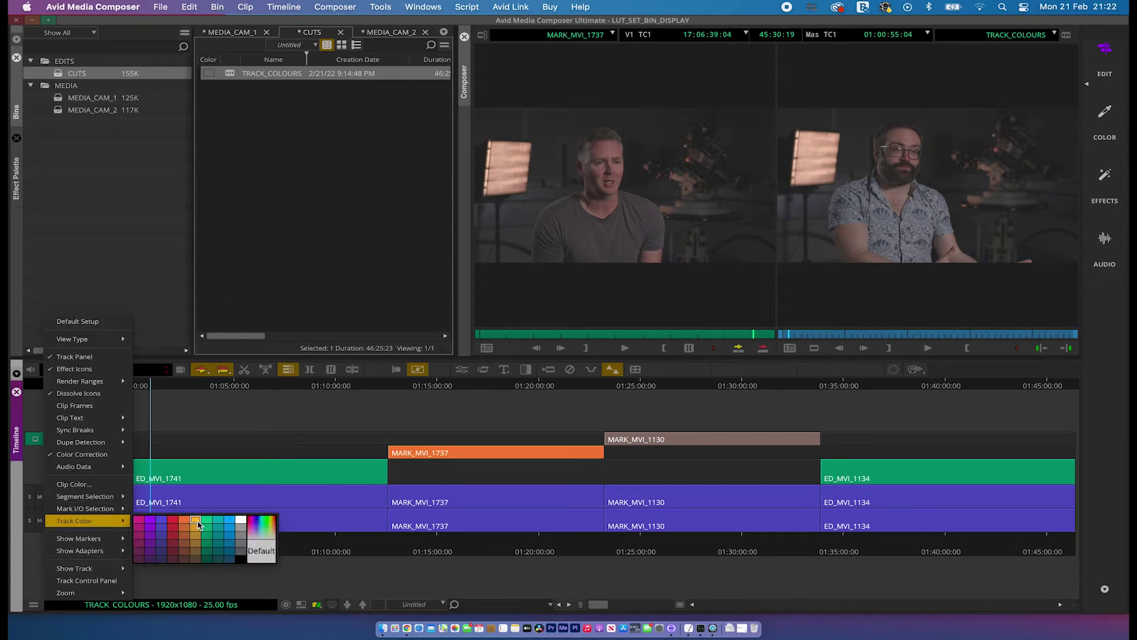
pyautogui.click(149, 527)
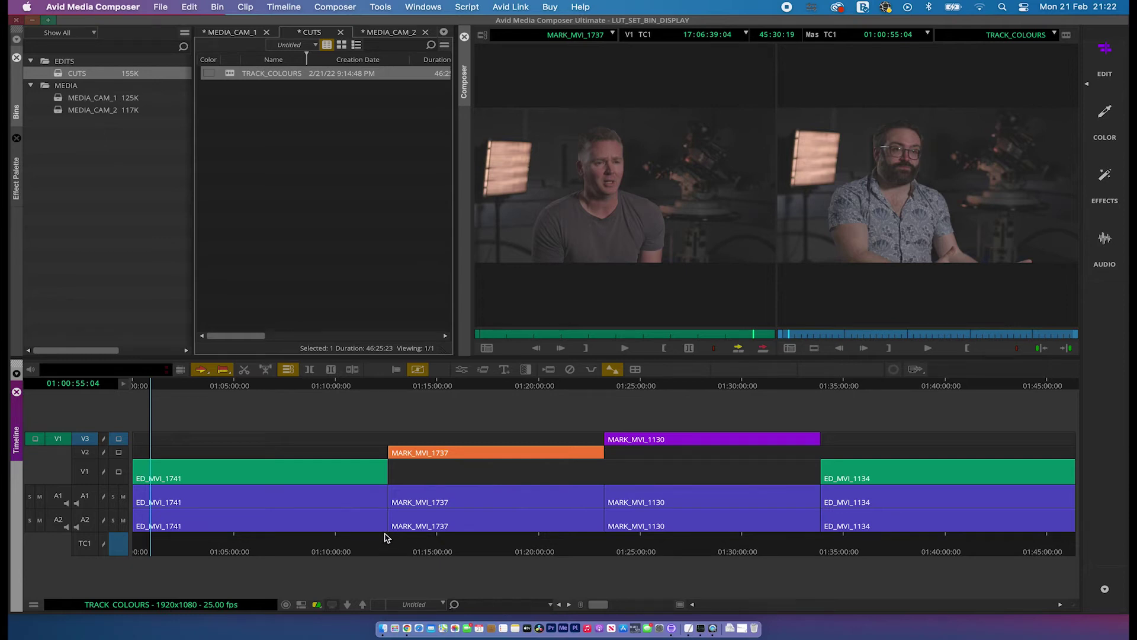
# Deselect V3, select A1 and A2, and set their track colour to blue
pyautogui.click(85, 440)
pyautogui.click(60, 440)
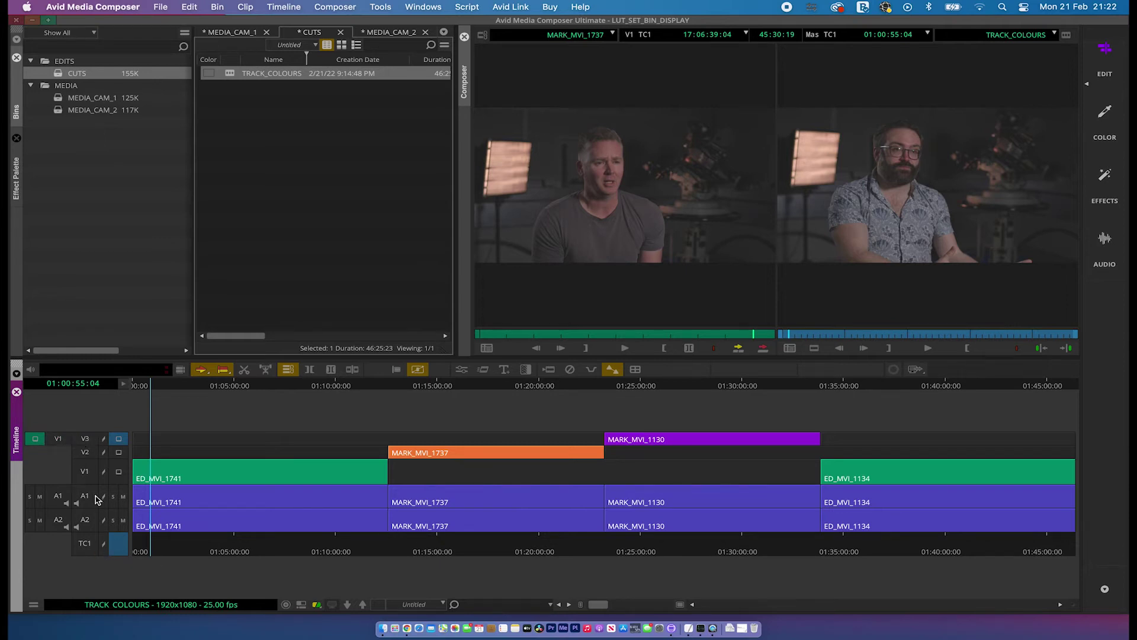
pyautogui.click(85, 497)
pyautogui.click(87, 520)
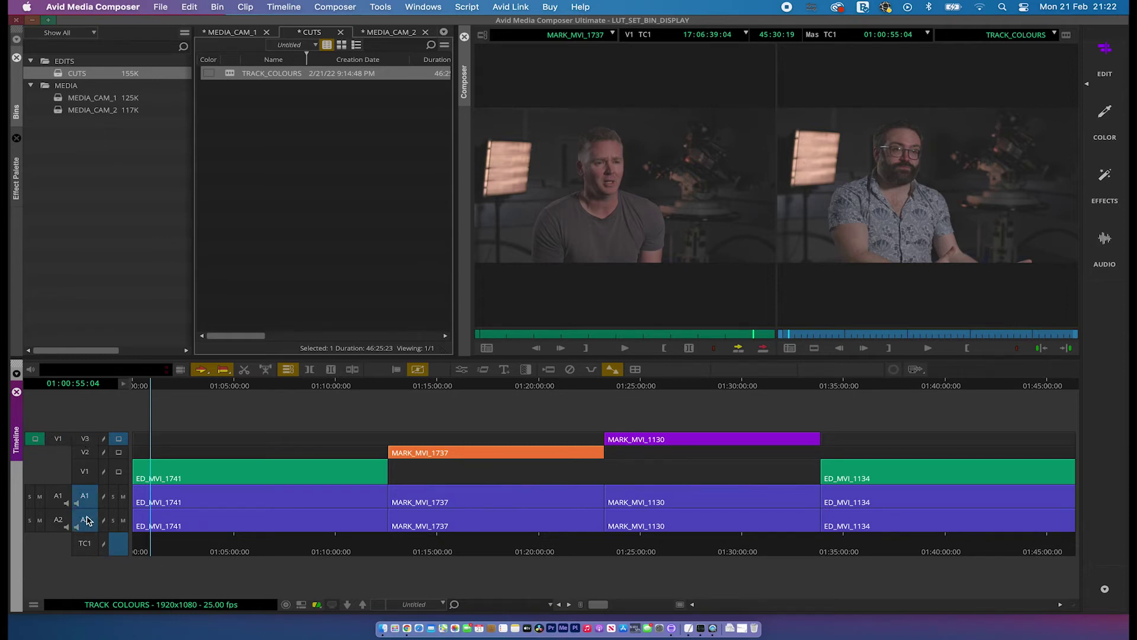
pyautogui.click(35, 604)
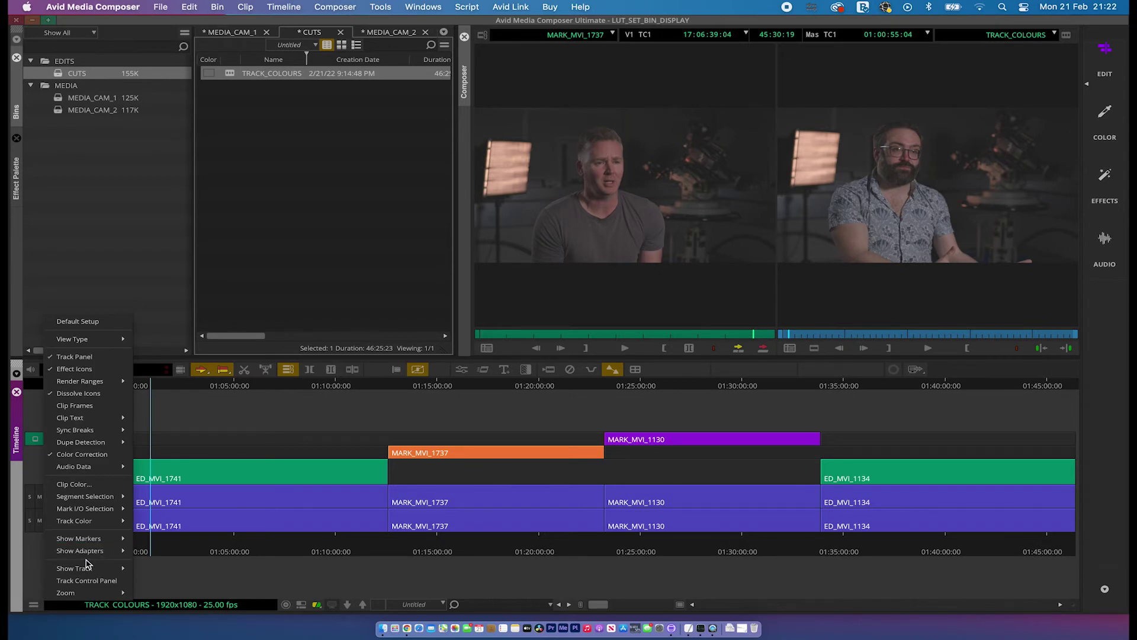
pyautogui.moveTo(98, 521)
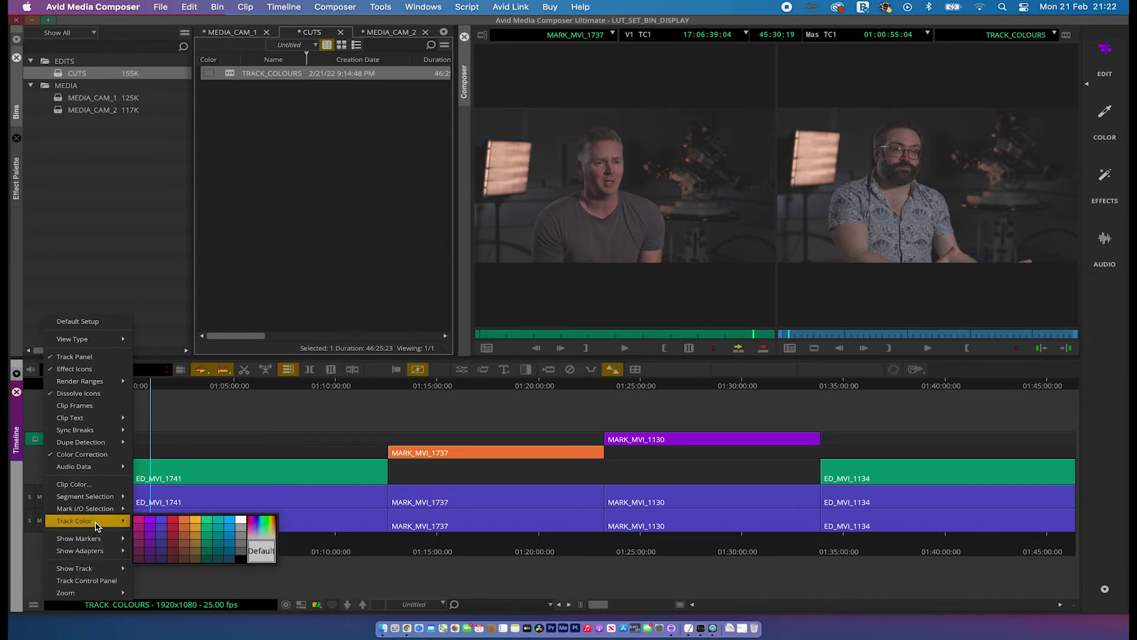
pyautogui.click(233, 539)
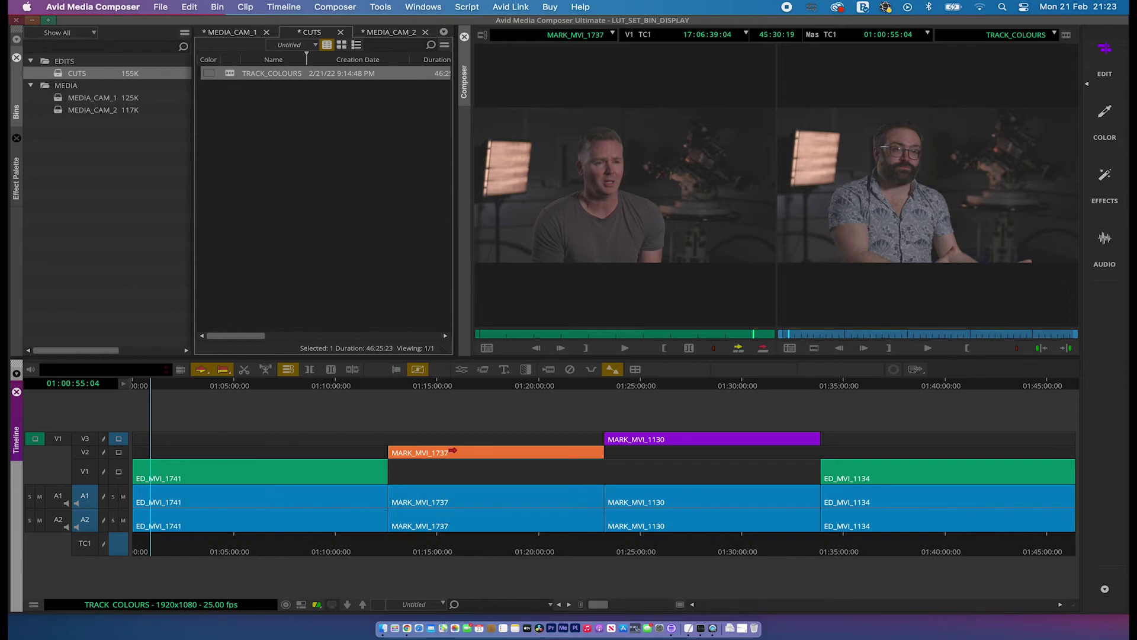
# Move both Mark clips back to V1, then open MEDIA_CAM_1 and load ED_MVI_1741 and MARK_MVI_1737
pyautogui.moveTo(449, 453); pyautogui.dragTo(453, 464)
pyautogui.moveTo(675, 439); pyautogui.dragTo(680, 462)
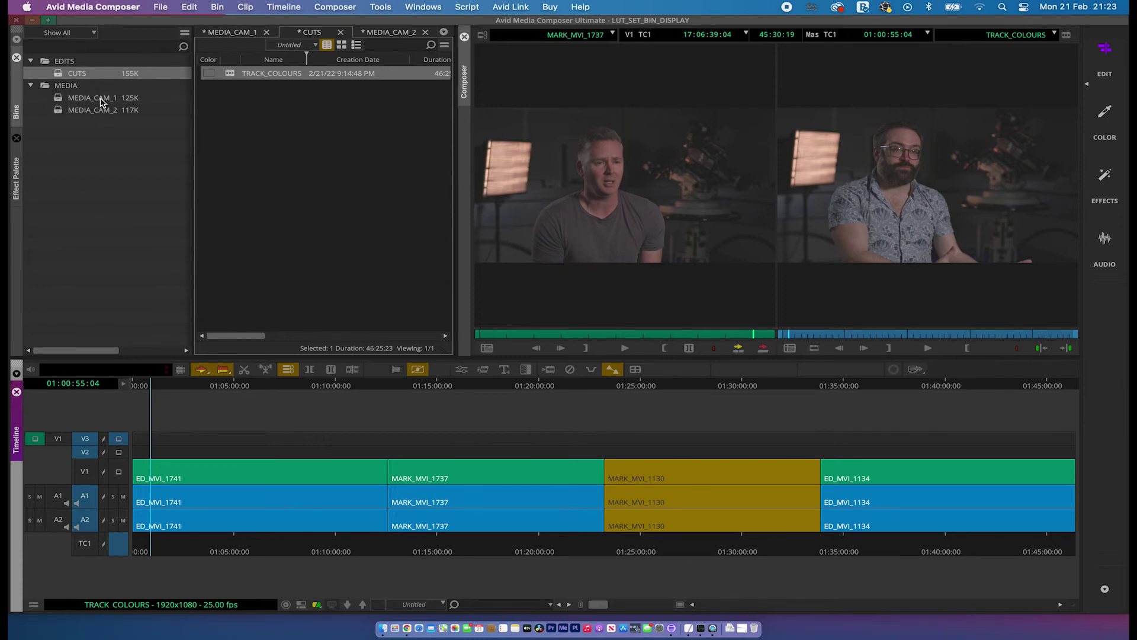
pyautogui.doubleClick(57, 98)
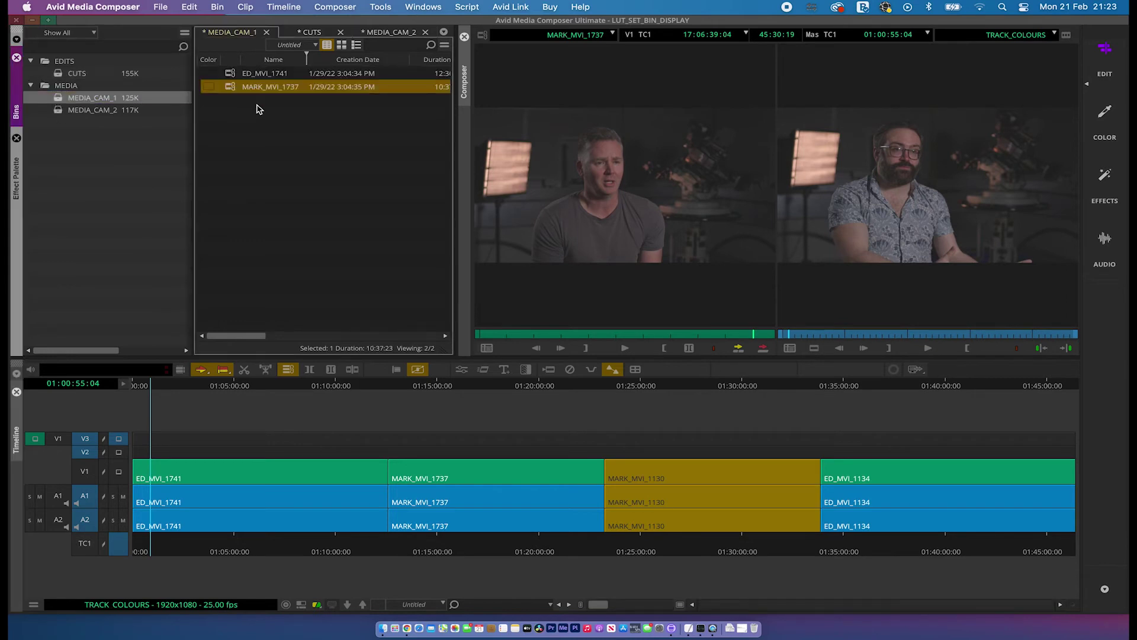
pyautogui.doubleClick(229, 74)
pyautogui.doubleClick(231, 87)
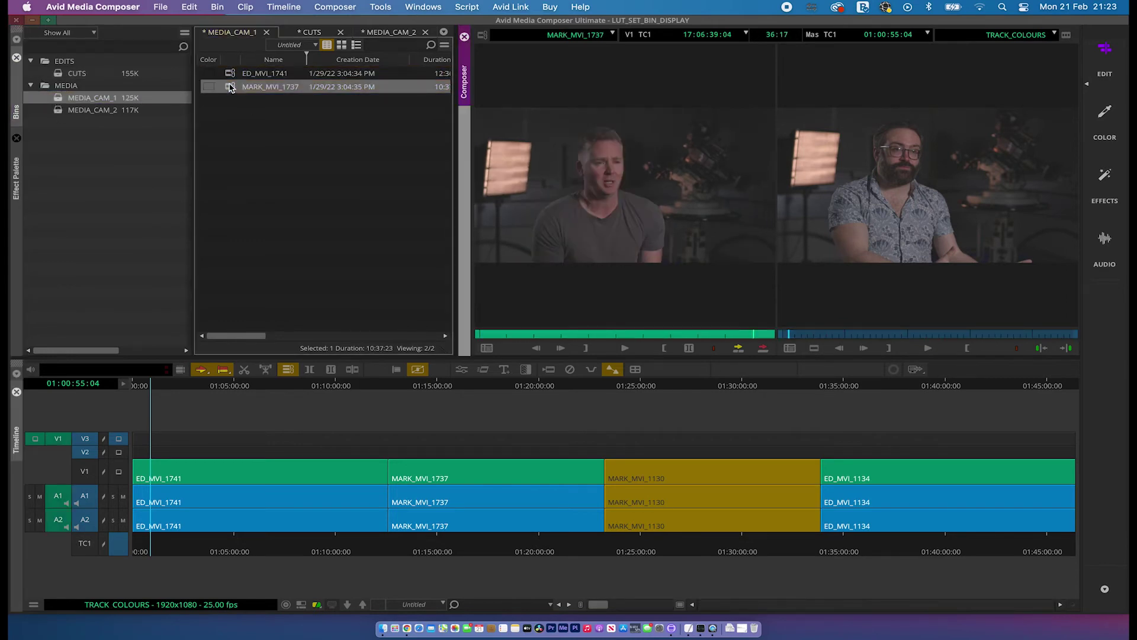
# Load ED_MVI_1741 and MARK_MVI_1737 alternately into the source monitor to review them
pyautogui.doubleClick(228, 74)
pyautogui.doubleClick(230, 87)
pyautogui.doubleClick(229, 74)
pyautogui.click(231, 87)
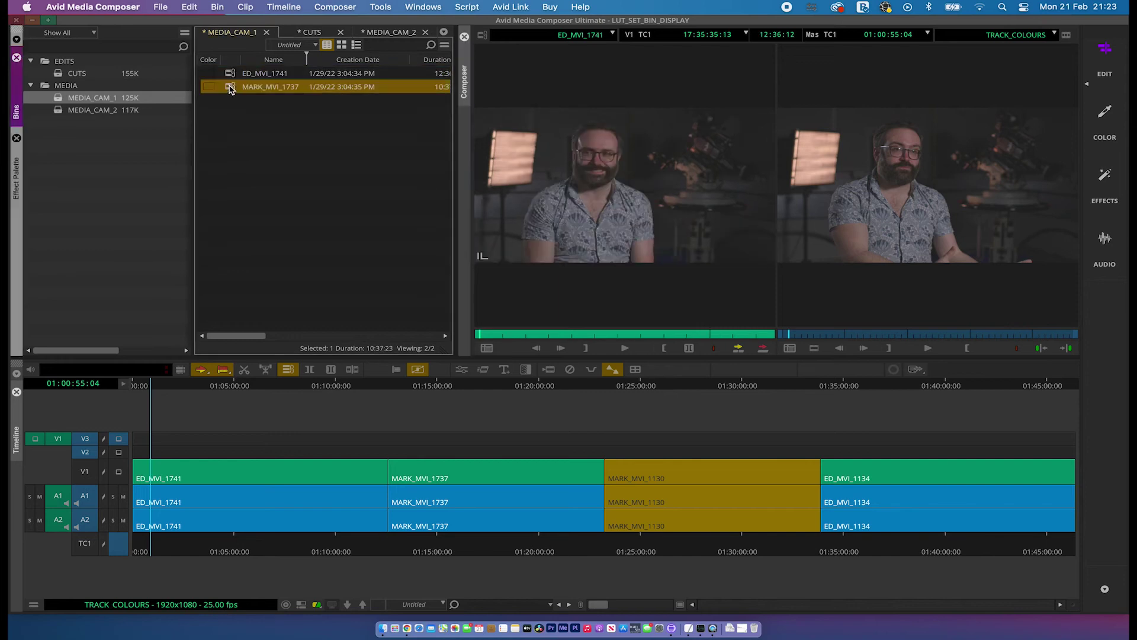
pyautogui.doubleClick(230, 87)
pyautogui.doubleClick(228, 74)
pyautogui.click(230, 88)
pyautogui.click(211, 77)
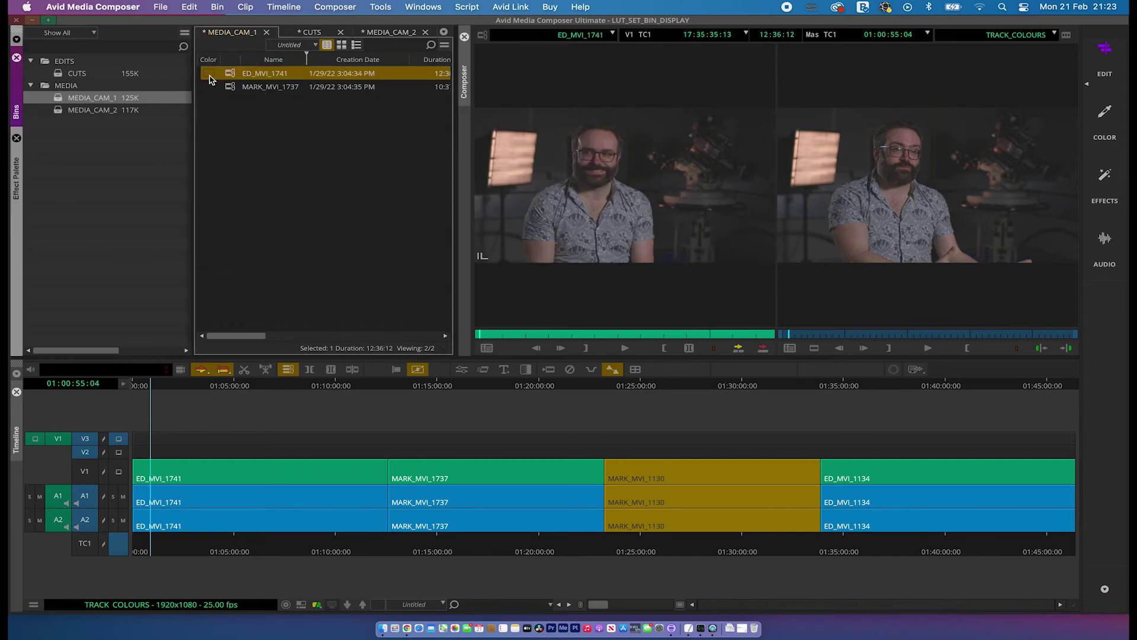
pyautogui.doubleClick(230, 88)
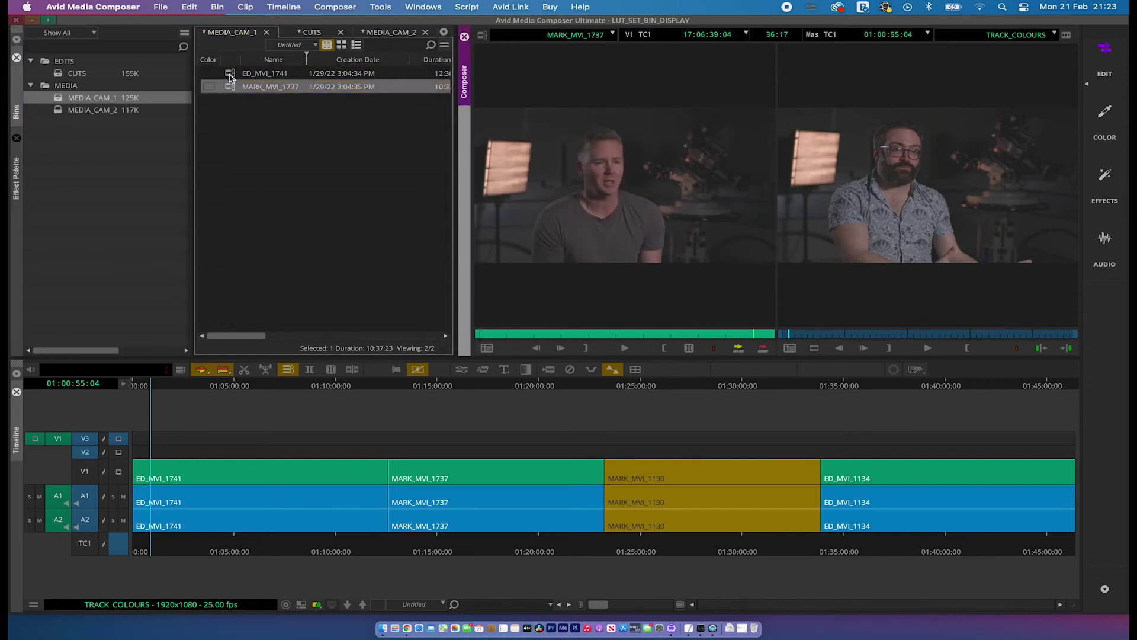
pyautogui.click(230, 75)
pyautogui.doubleClick(229, 86)
pyautogui.click(215, 79)
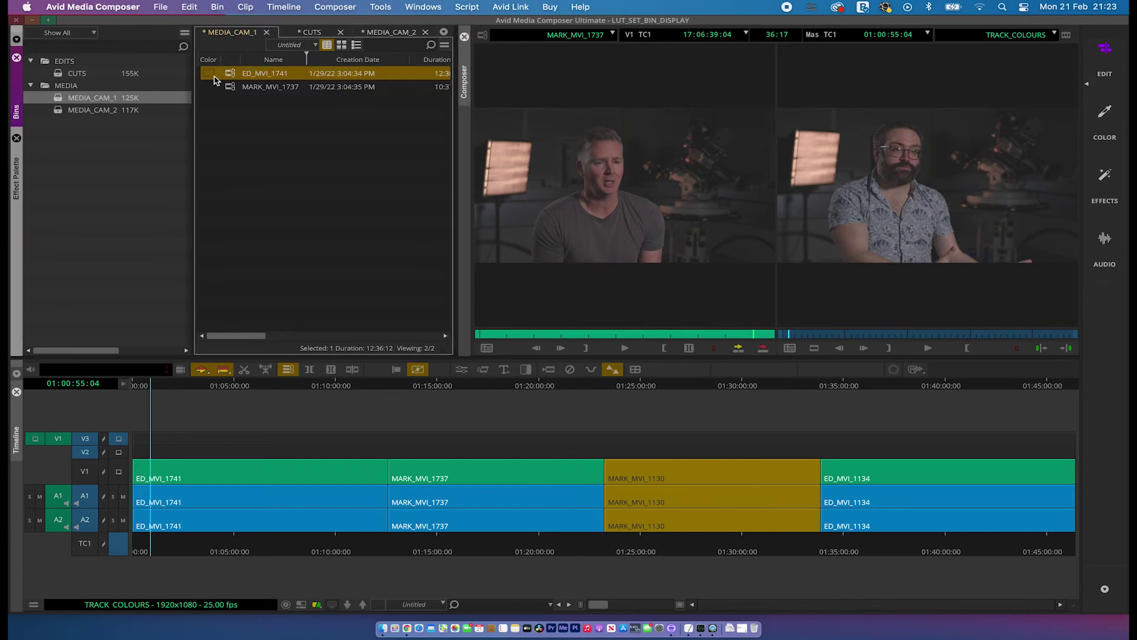
# Set ED_MVI_1741's Color cell to bright green and MARK_MVI_1737's to orange
pyautogui.click(210, 78)
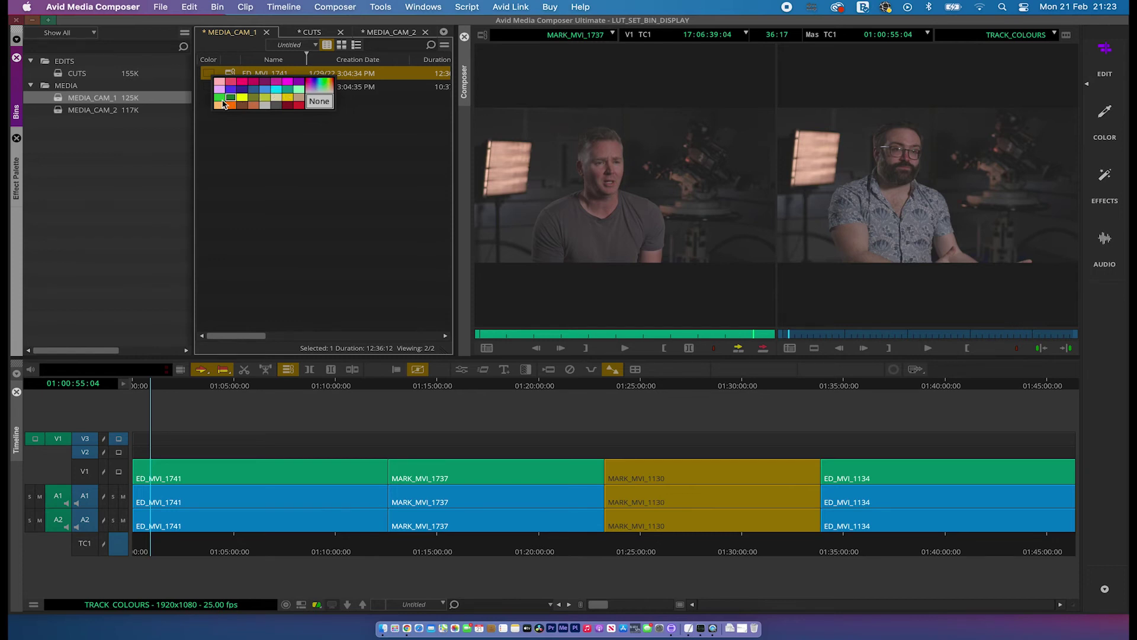
pyautogui.click(221, 98)
pyautogui.click(207, 89)
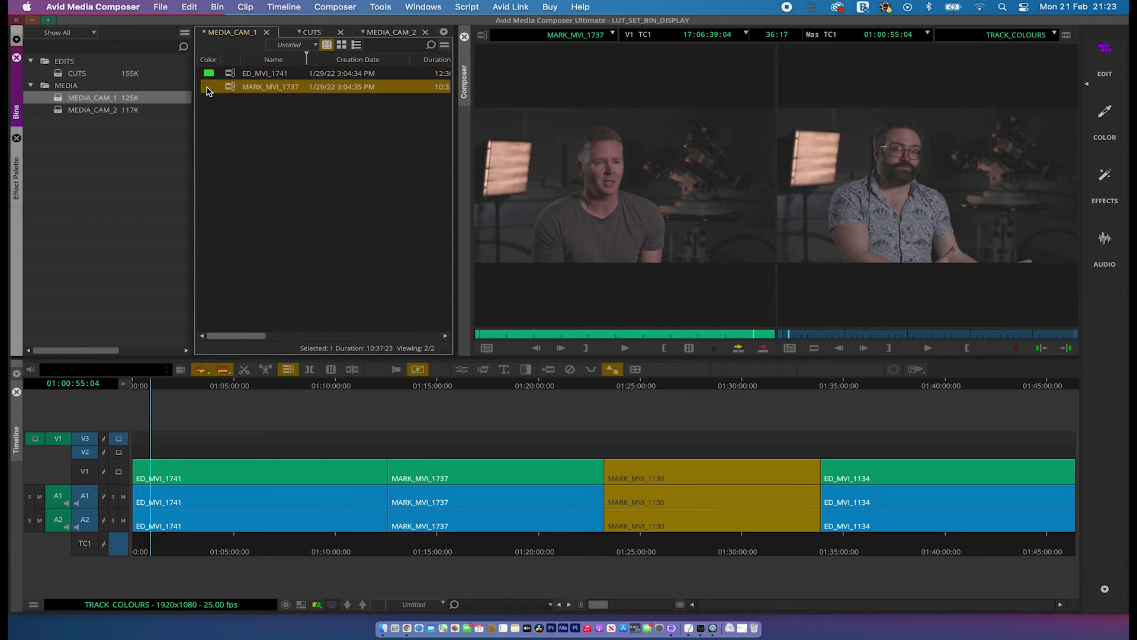
pyautogui.click(208, 91)
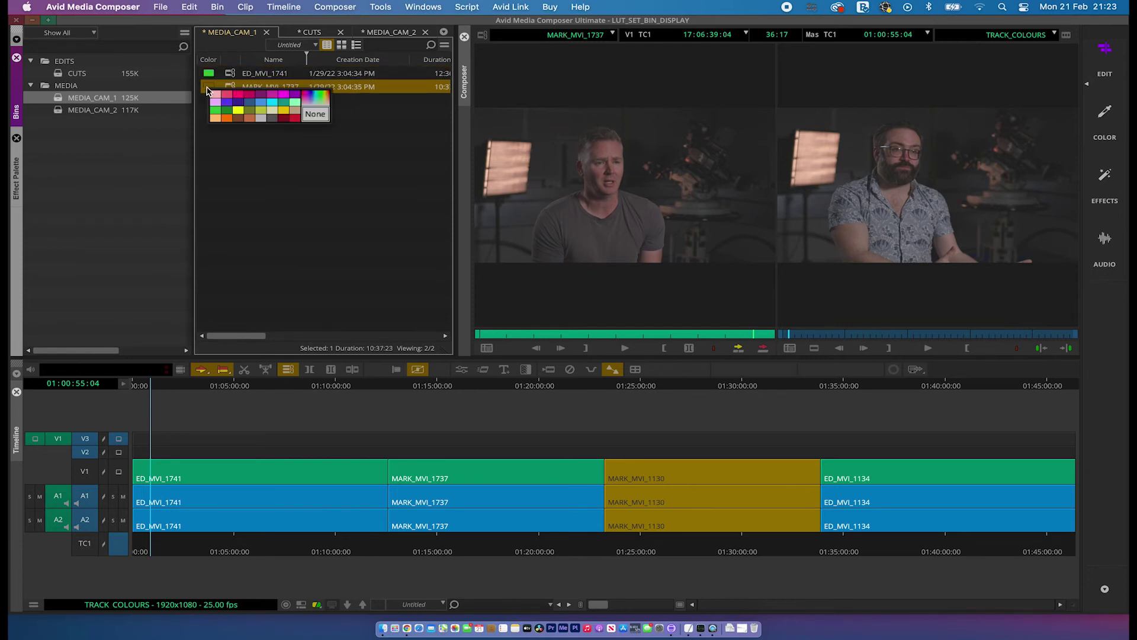
pyautogui.click(227, 117)
pyautogui.click(247, 152)
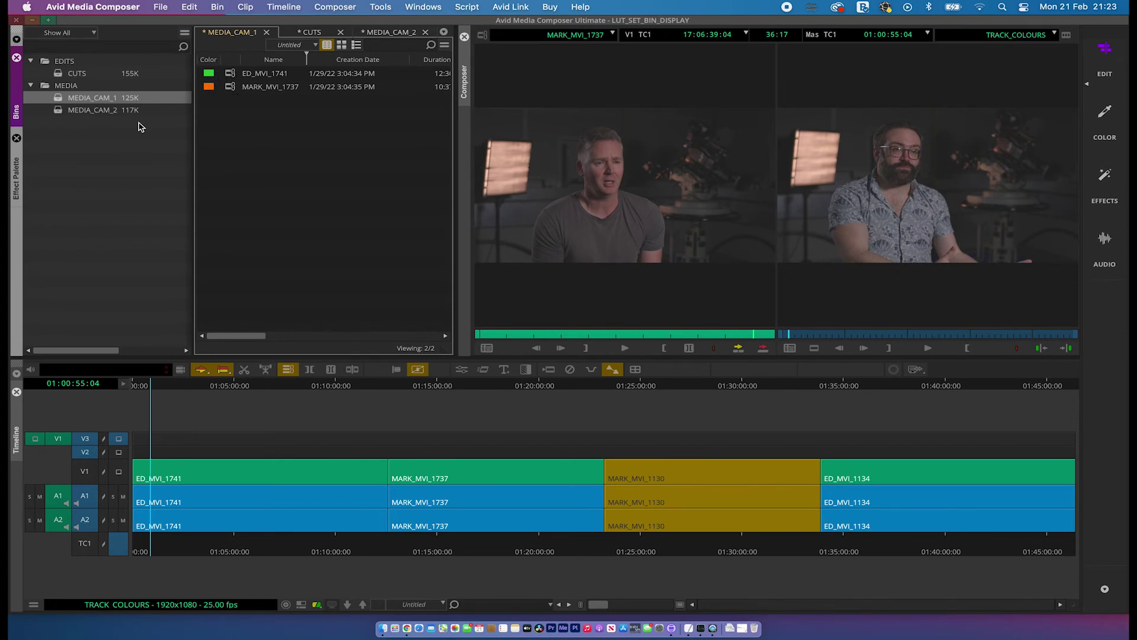
# Open MEDIA_CAM_2 and load MARK_MVI_1130 and ED_MVI_1134 into the source monitor
pyautogui.doubleClick(71, 110)
pyautogui.doubleClick(228, 76)
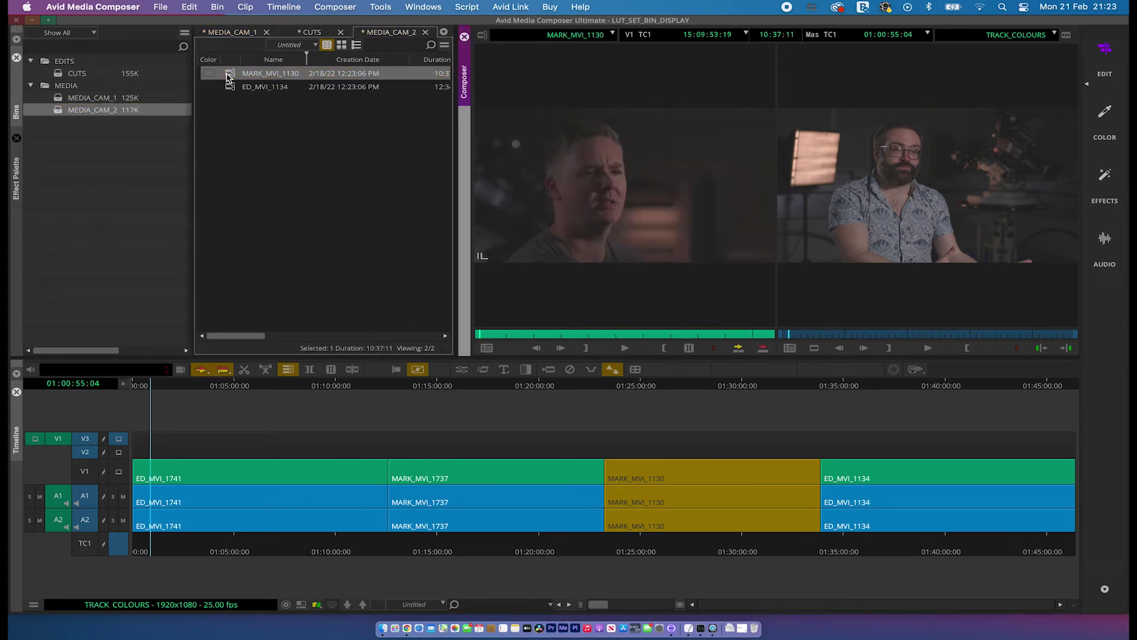
pyautogui.doubleClick(229, 87)
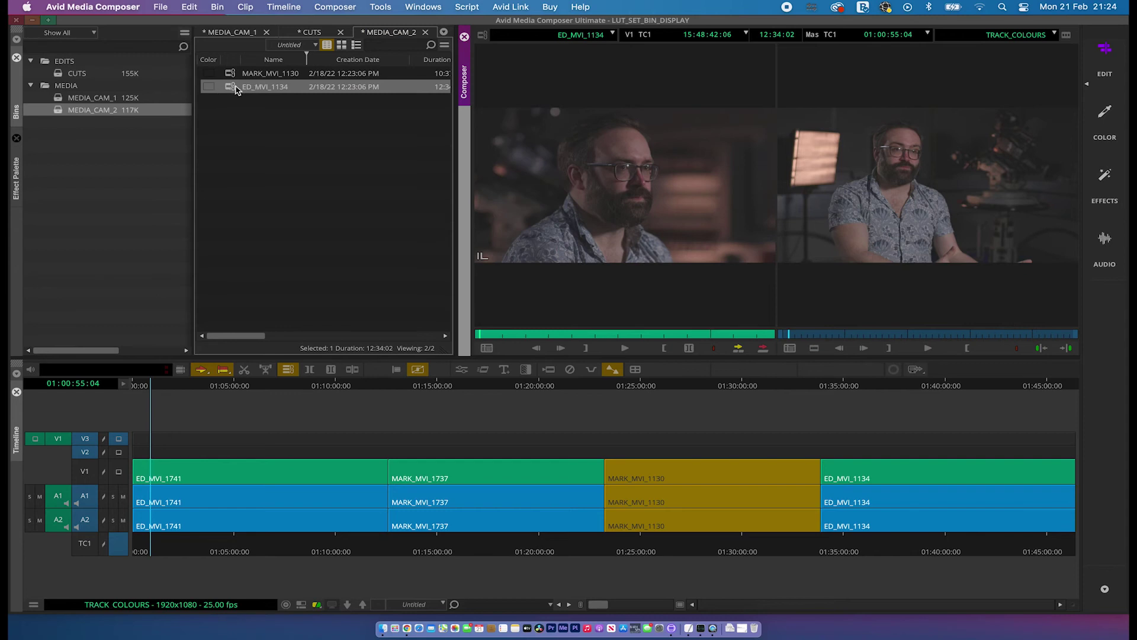
# Set ED_MVI_1134's Color cell to green and MARK_MVI_1130's to brown
pyautogui.click(207, 90)
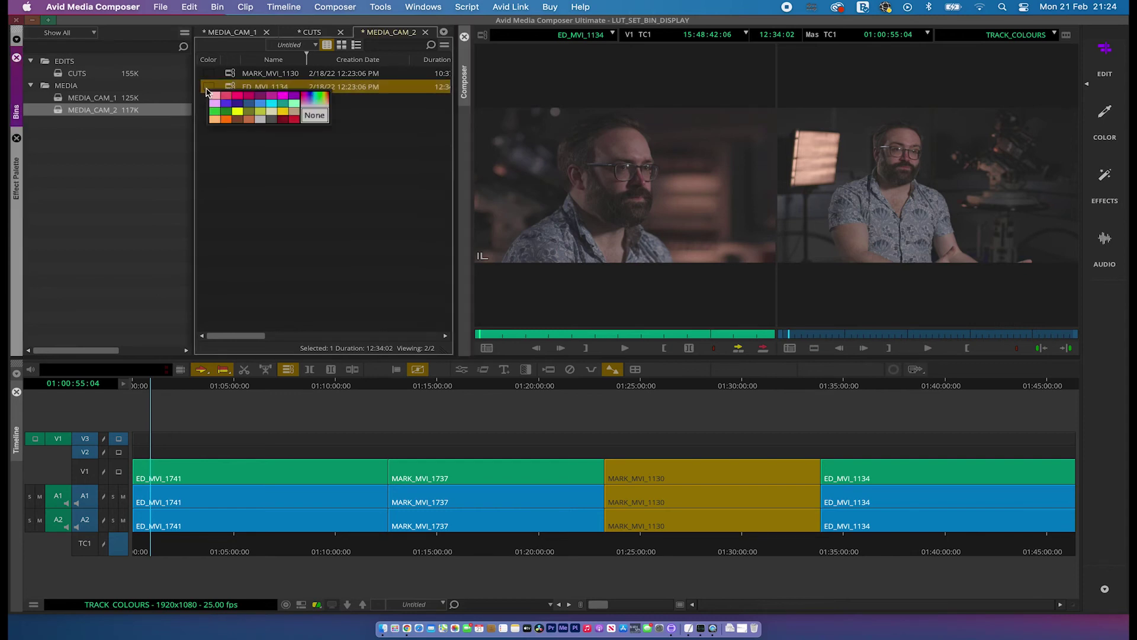
pyautogui.click(228, 115)
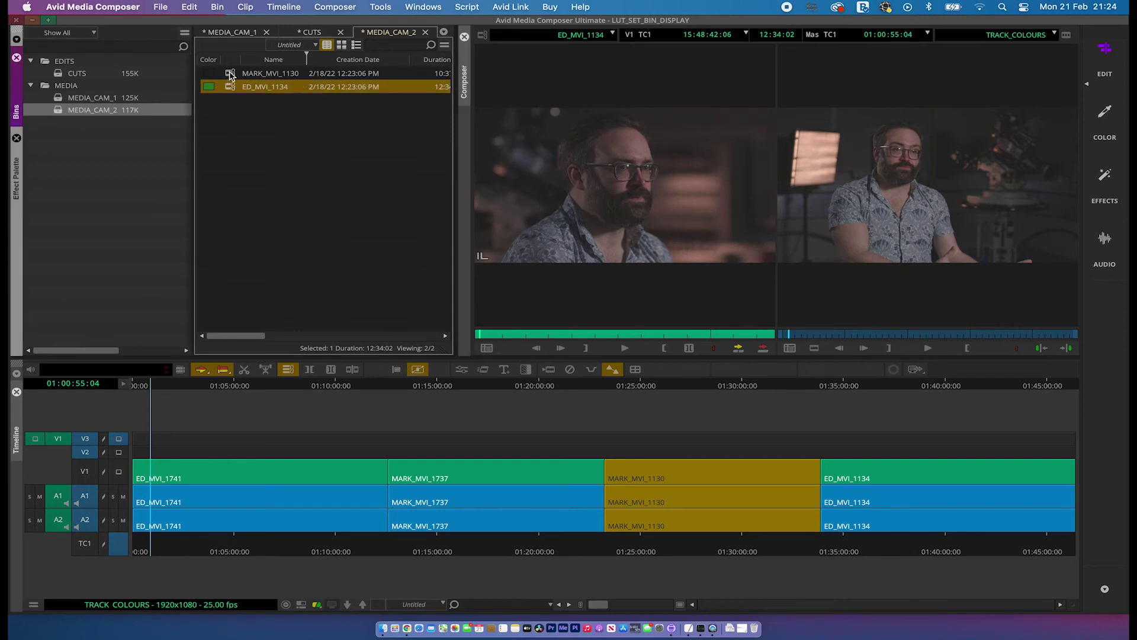
pyautogui.click(231, 75)
pyautogui.click(209, 75)
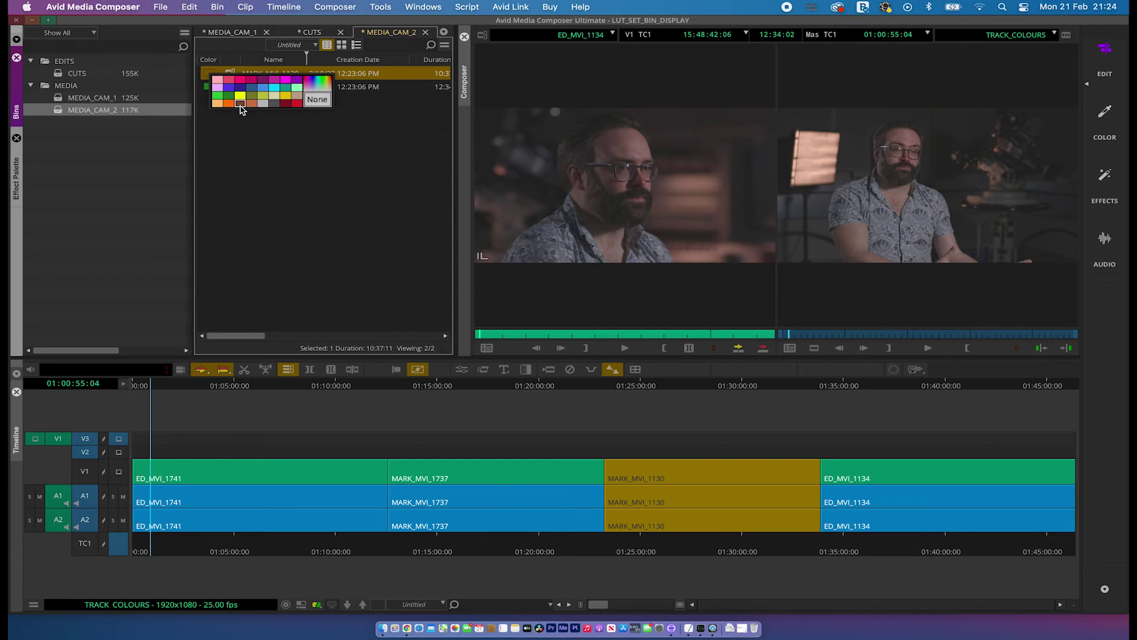
pyautogui.click(241, 105)
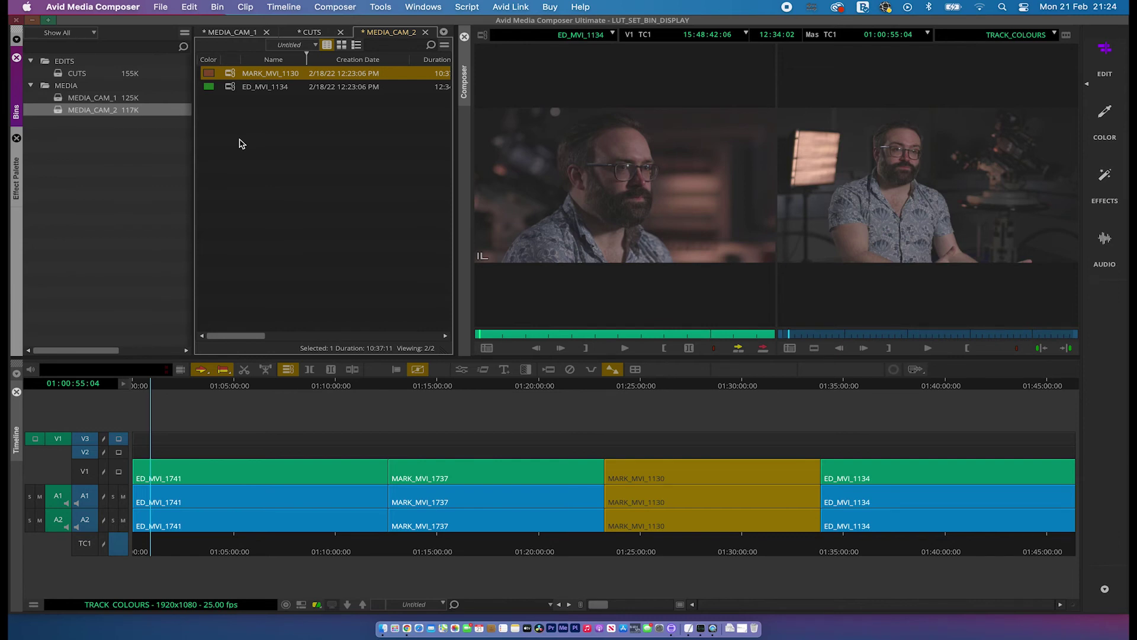
pyautogui.click(265, 385)
pyautogui.moveTo(218, 385); pyautogui.dragTo(347, 385)
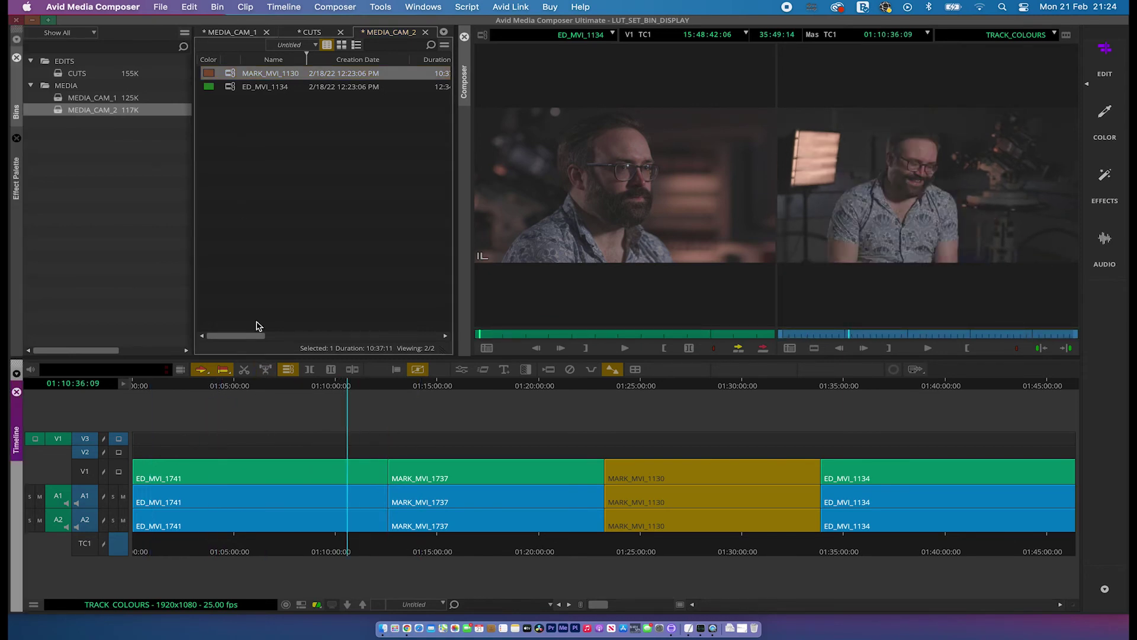
pyautogui.click(63, 100)
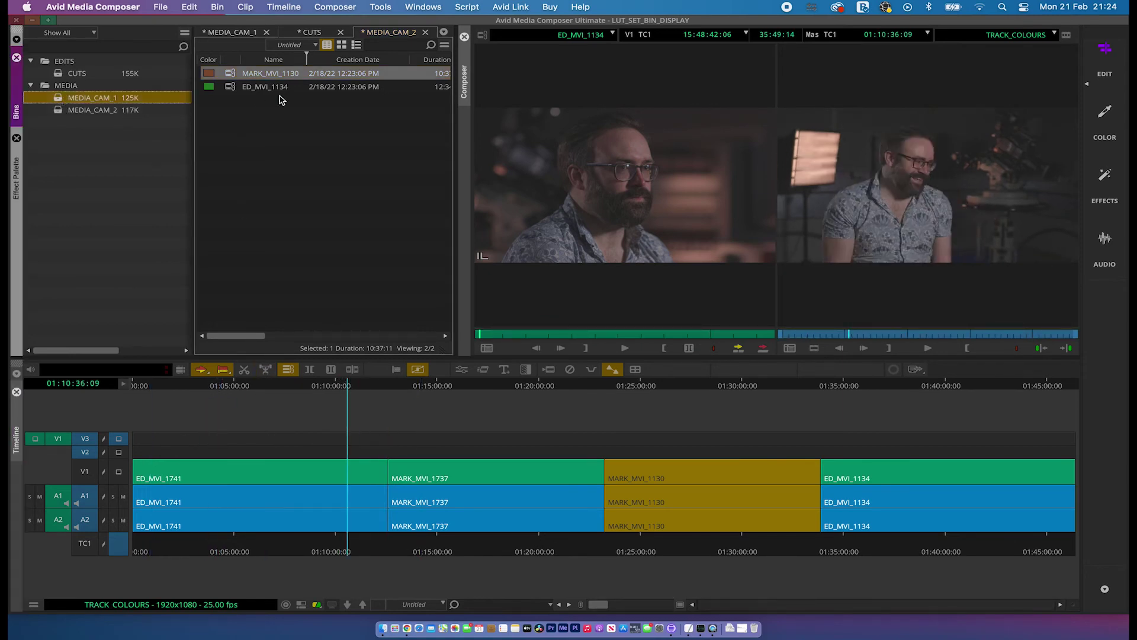
pyautogui.doubleClick(61, 98)
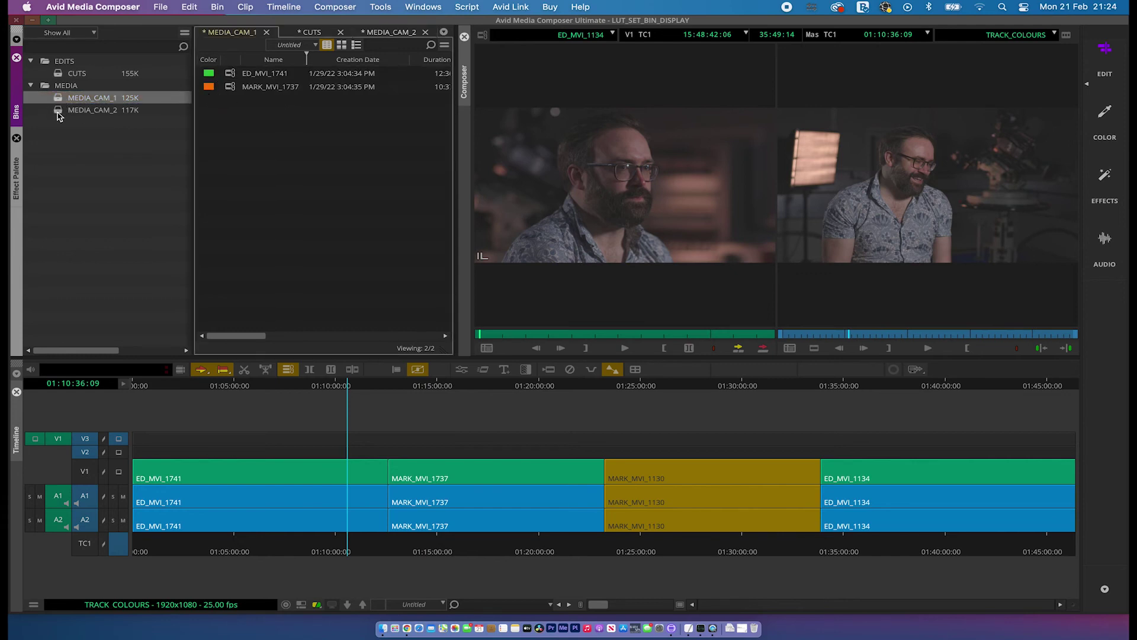
pyautogui.doubleClick(59, 112)
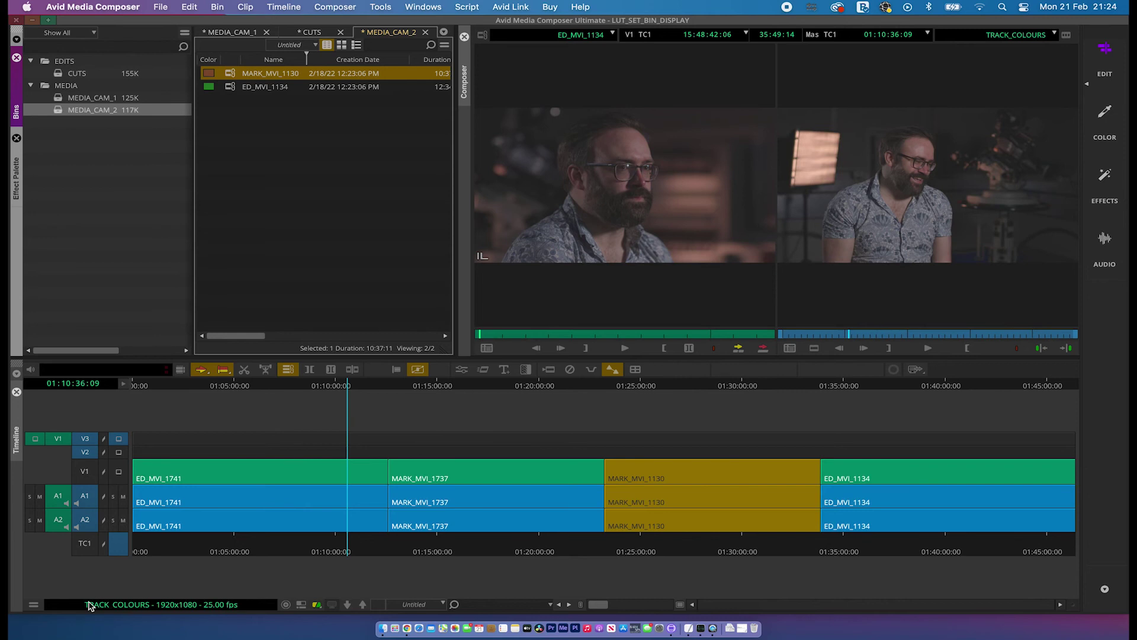
# Set the timeline's Clip Color option to Source so clips show their bin colours
pyautogui.click(33, 605)
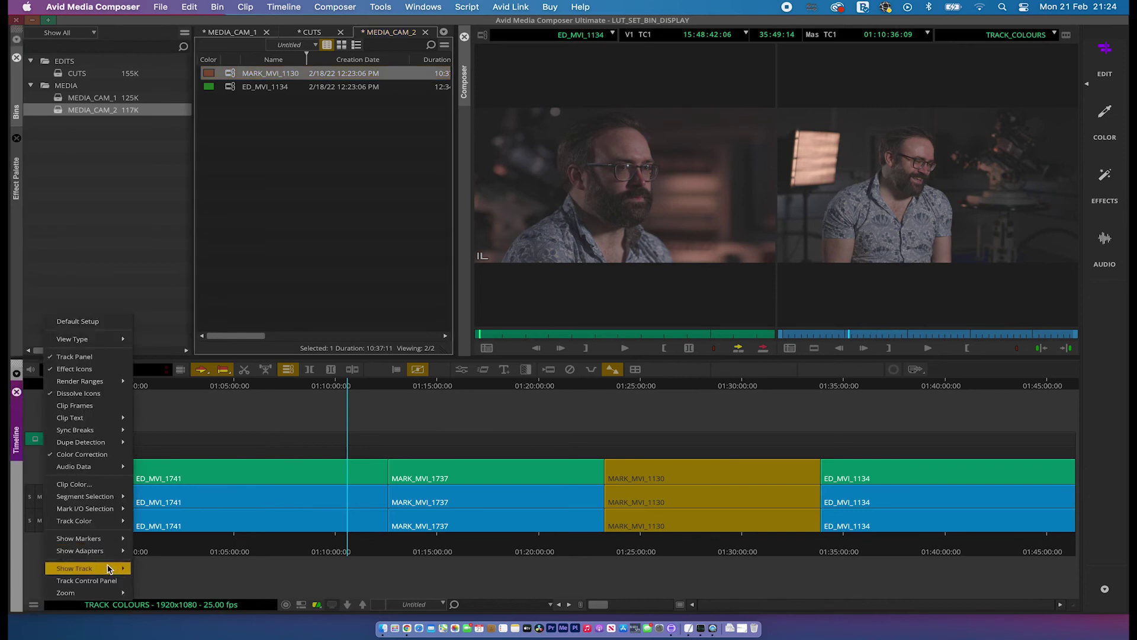
pyautogui.moveTo(95, 526)
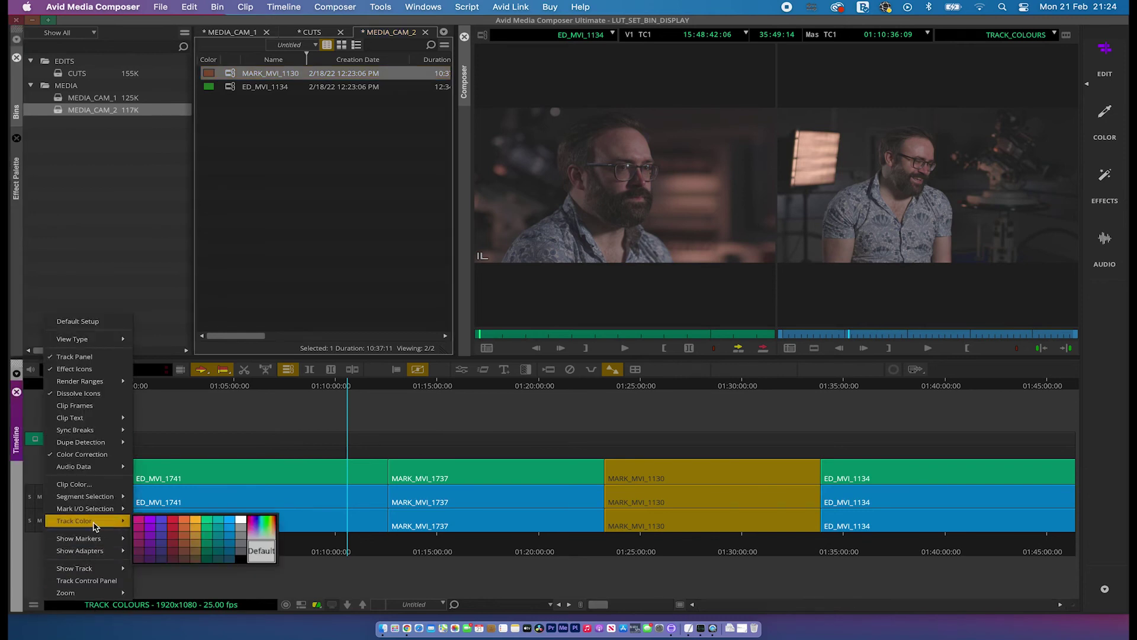
pyautogui.click(89, 485)
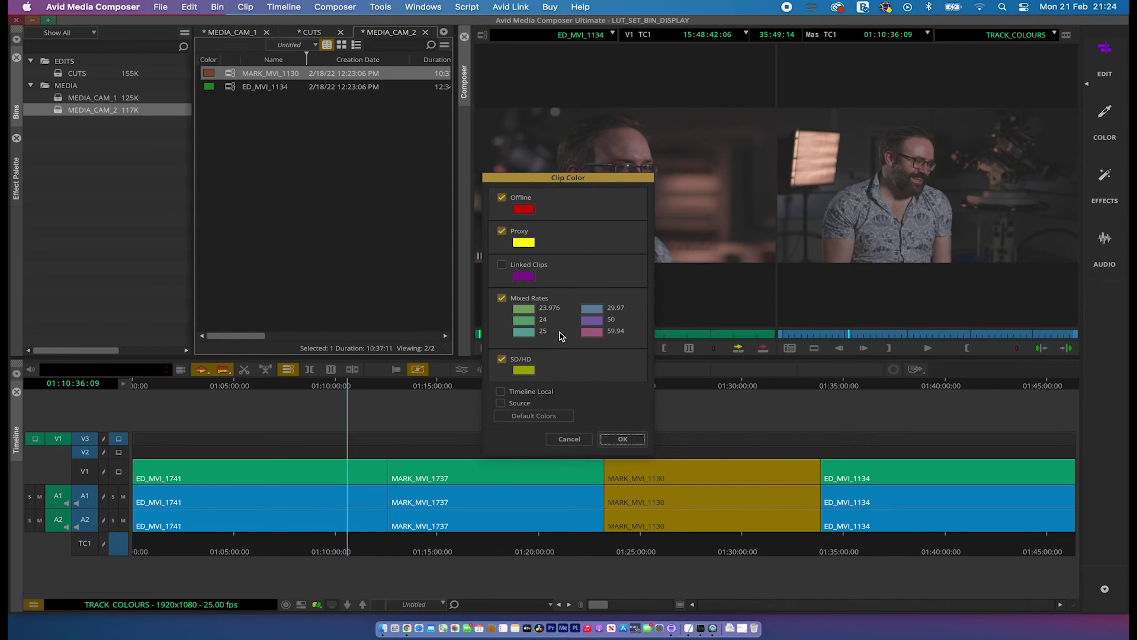
pyautogui.click(501, 404)
pyautogui.click(622, 438)
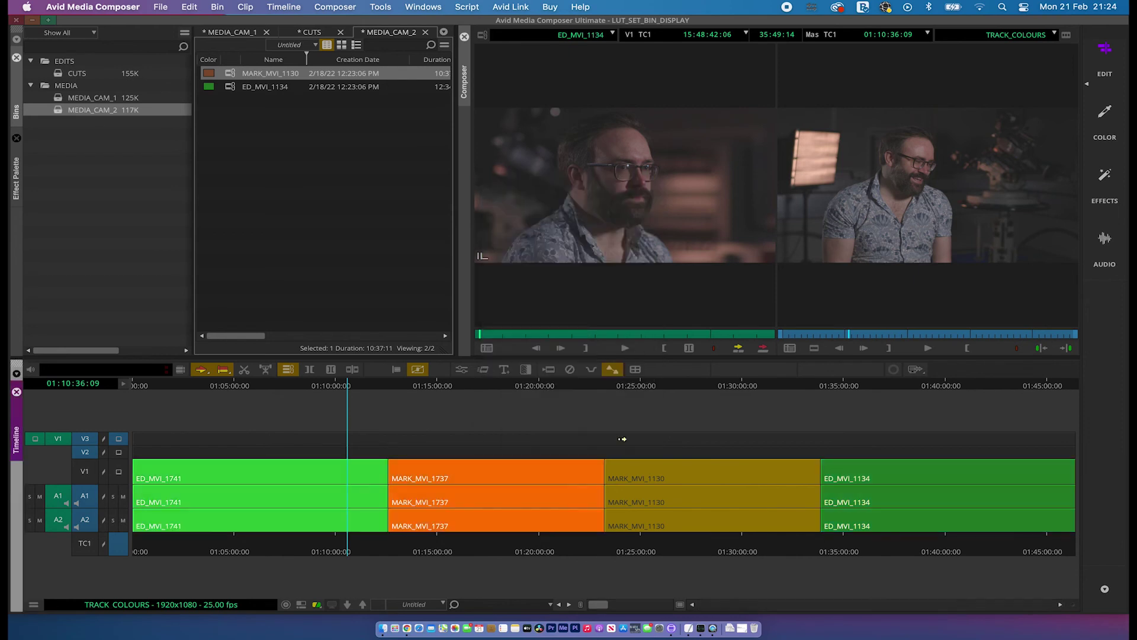
# Scrub from 01:06:14 to 01:38:25, confirming each clip's colour, including brown MARK_MVI_1130
pyautogui.click(483, 389)
pyautogui.moveTo(323, 389); pyautogui.dragTo(259, 388)
pyautogui.click(497, 390)
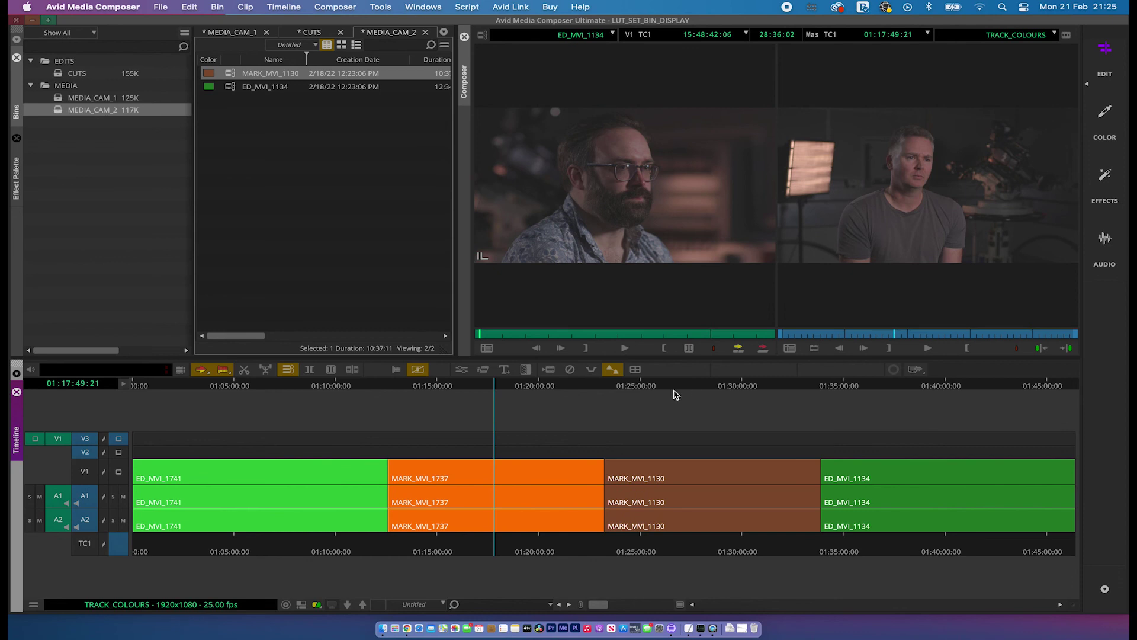
pyautogui.moveTo(674, 394)
pyautogui.mouseDown()
pyautogui.moveTo(699, 389)
pyautogui.moveTo(678, 392)
pyautogui.mouseUp()
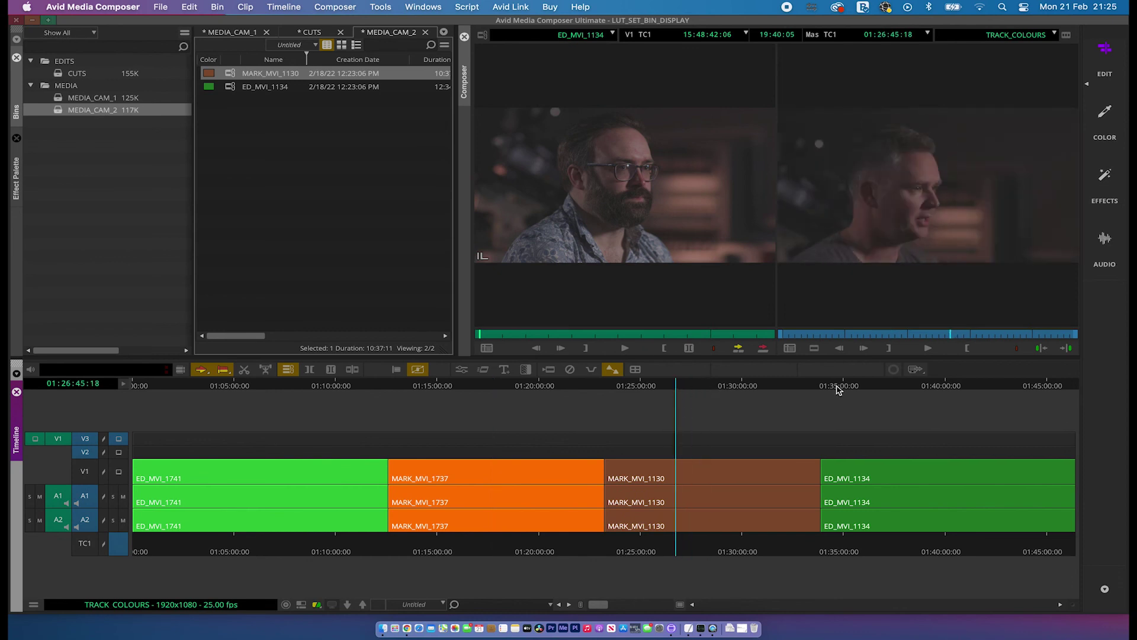
pyautogui.click(912, 392)
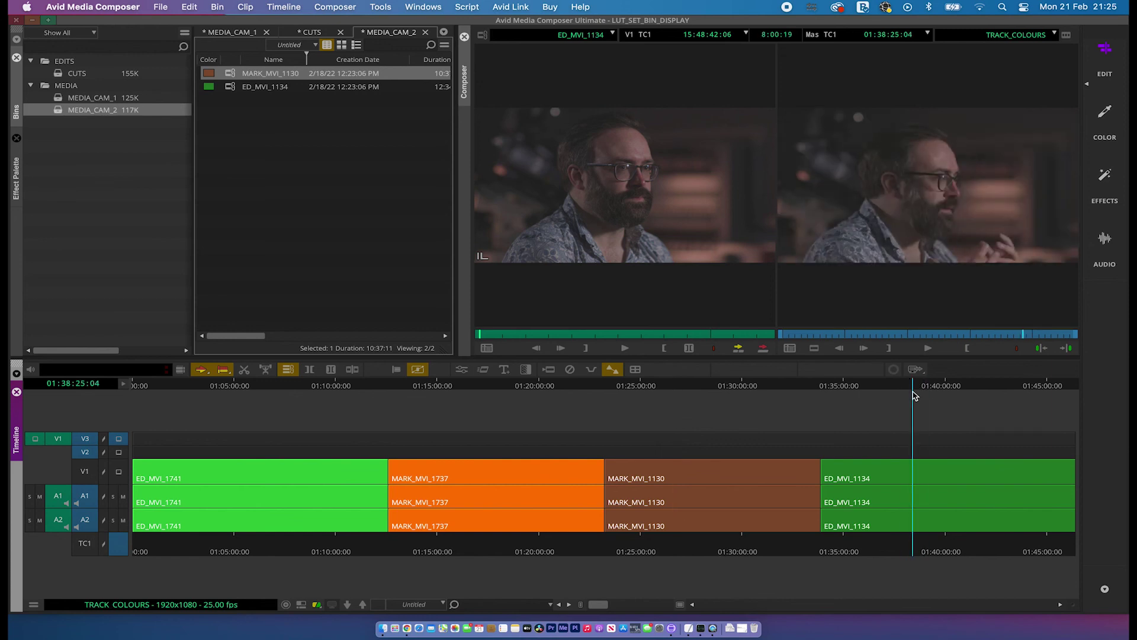